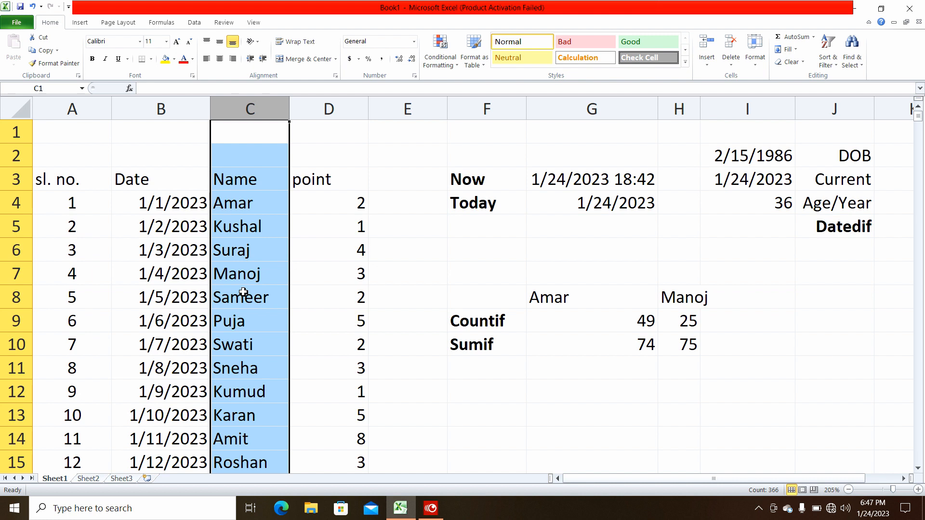
- Examine the entries in the Name column and the existing Countif summary with its two name headings
left_click(243, 210)
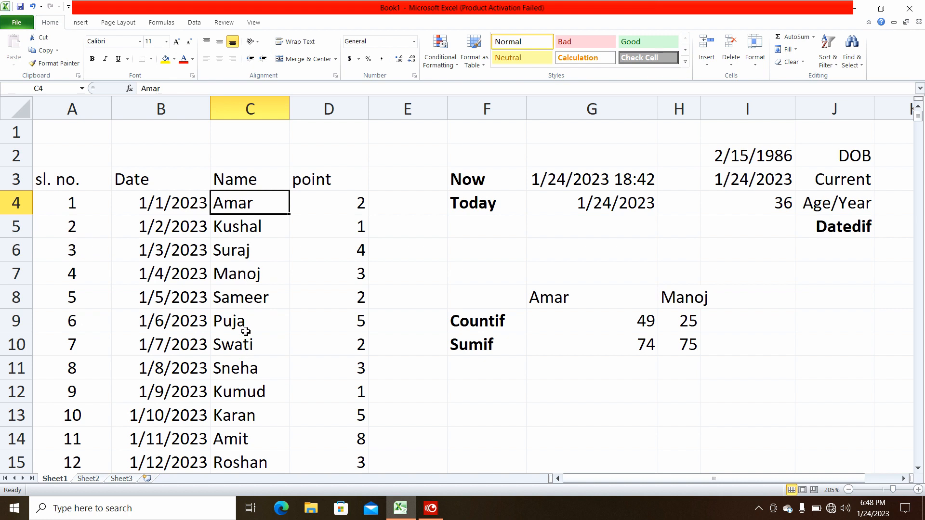
scroll(243, 326, "down", 8)
scroll(246, 323, "down", 20)
left_click(541, 299)
left_click(474, 325)
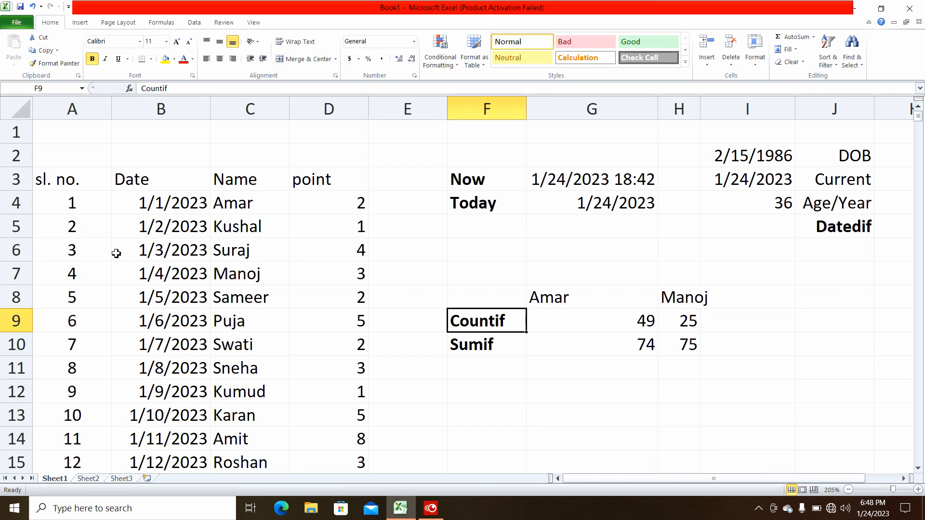
left_click(260, 234)
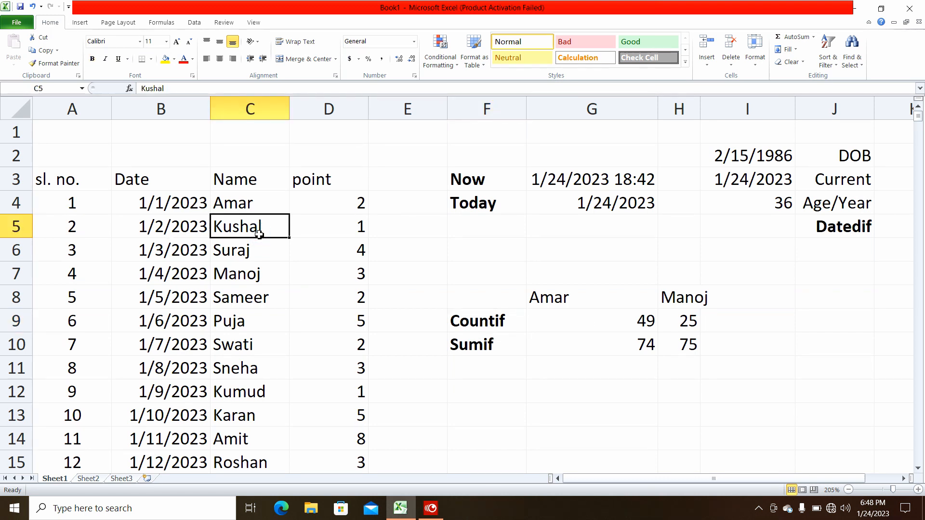
left_click(476, 325)
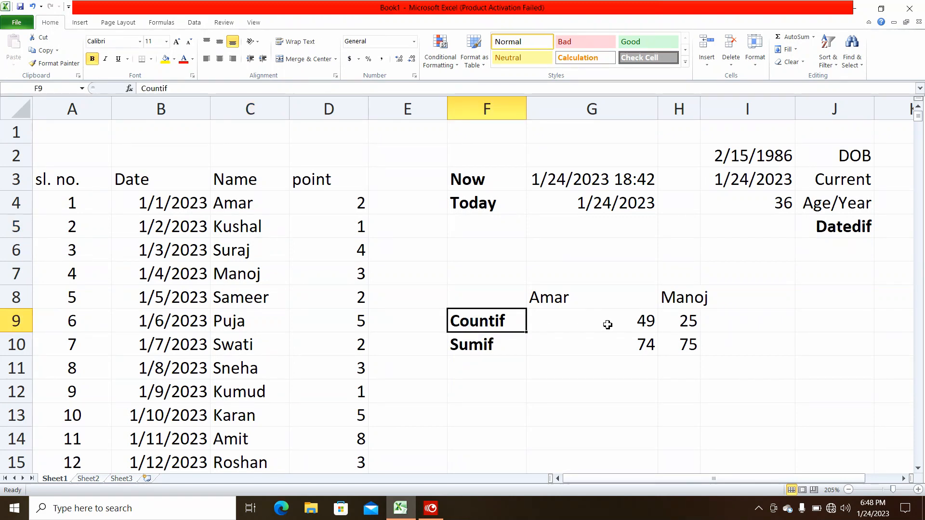
left_click(697, 300)
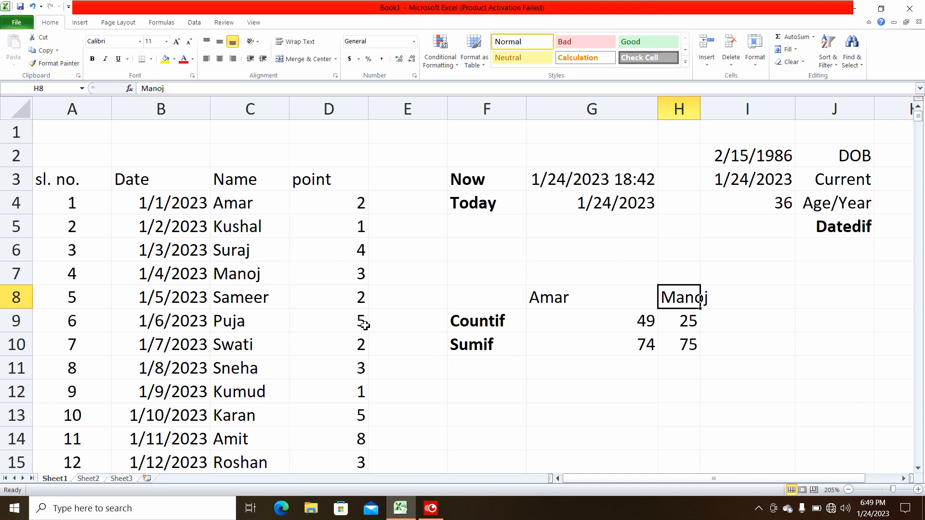
- Examine the point column and the existing Sumif formulas in G10 and H10 with their name headings
left_click(475, 344)
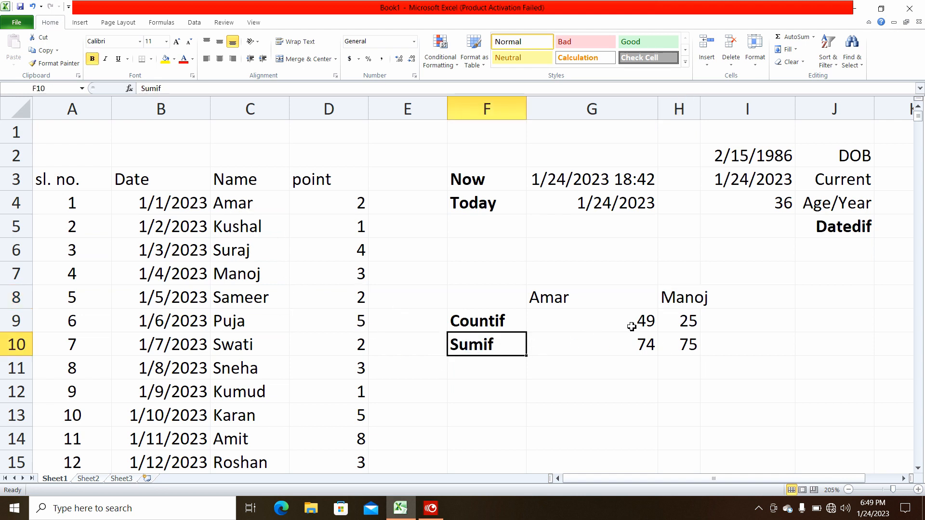
left_click(361, 204)
left_click(361, 227)
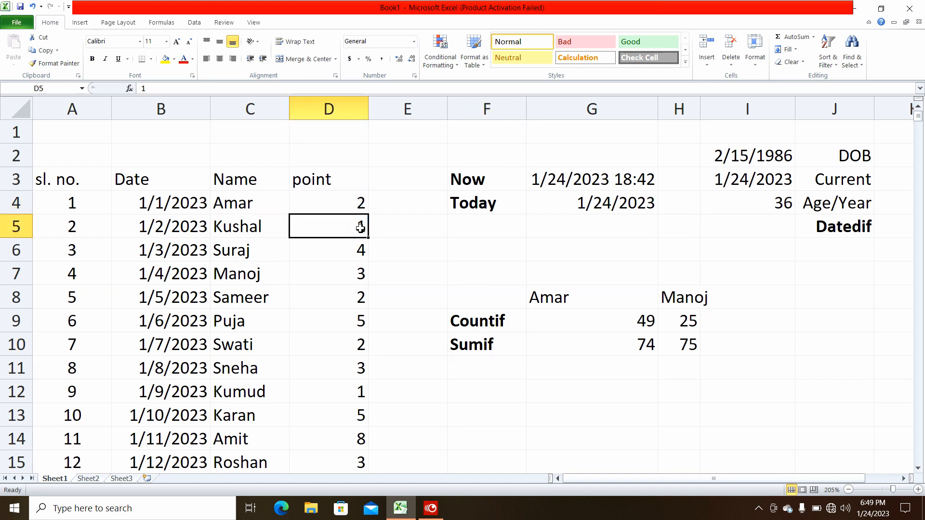
left_click(361, 206)
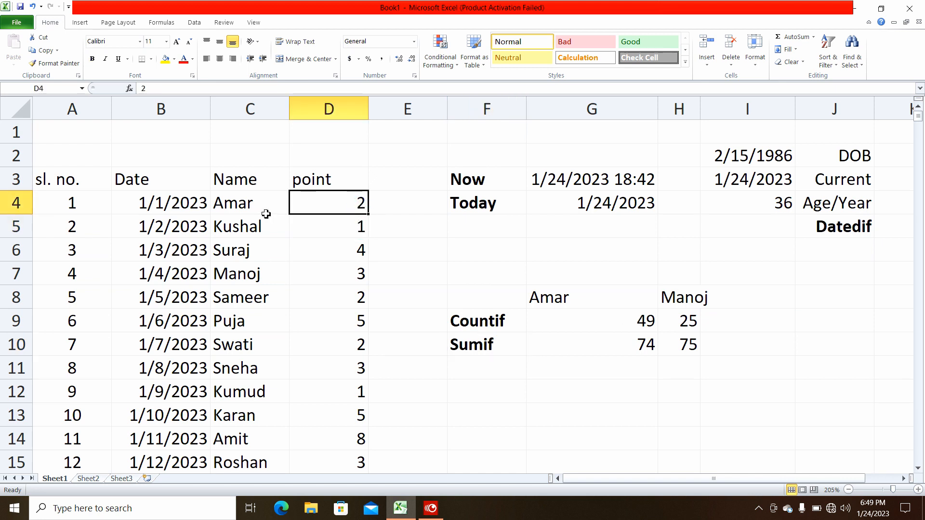
scroll(342, 298, "down", 15)
scroll(342, 298, "up", 15)
left_click(642, 346)
key("Right")
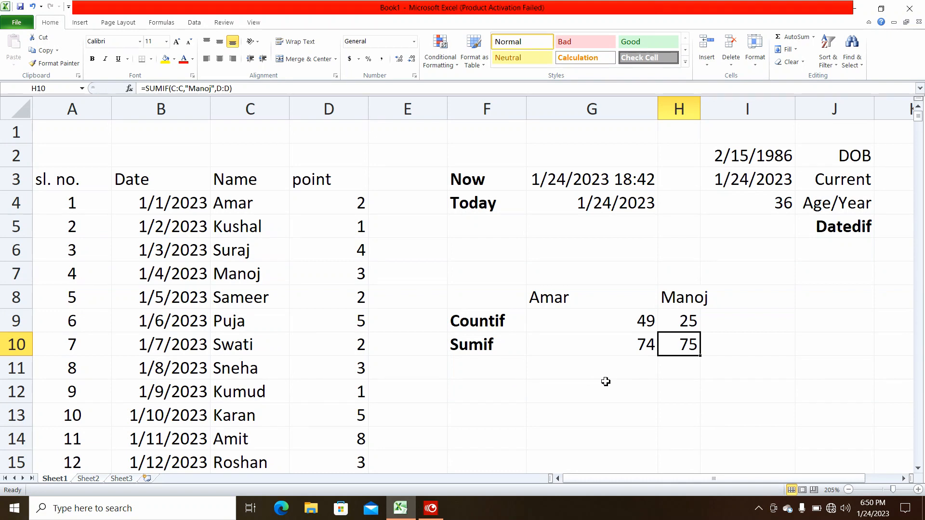
left_click(557, 298)
left_click(669, 296)
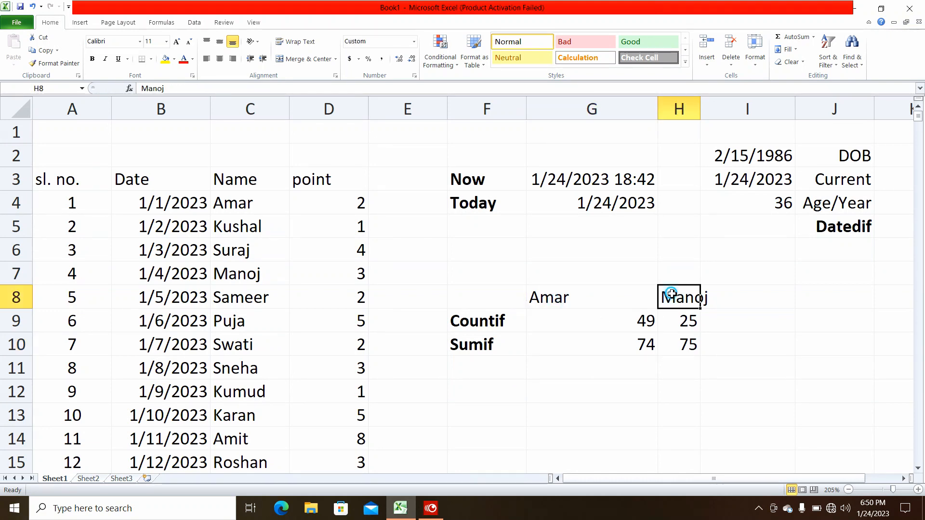
- Enter the person's name from C5 as a new heading in cell G12
left_click(560, 379)
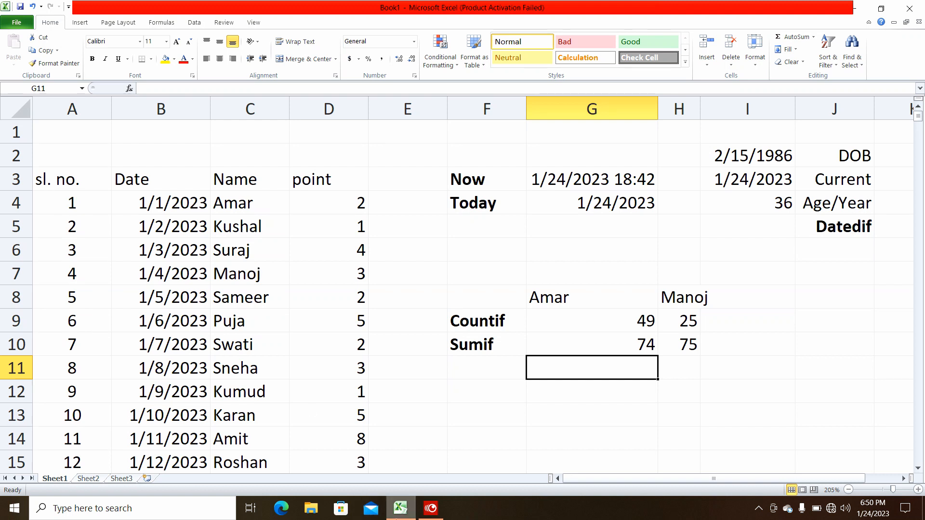
mouse_move(401, 508)
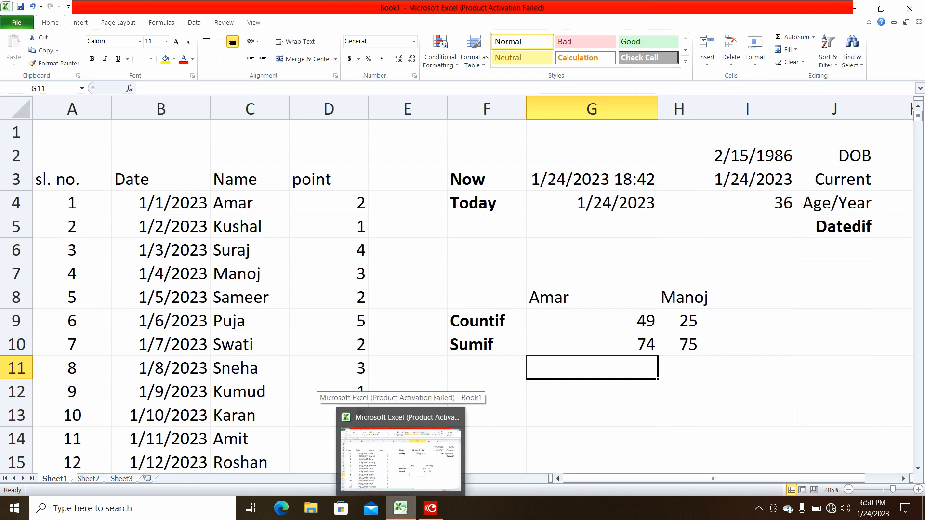
key("Down")
type("K")
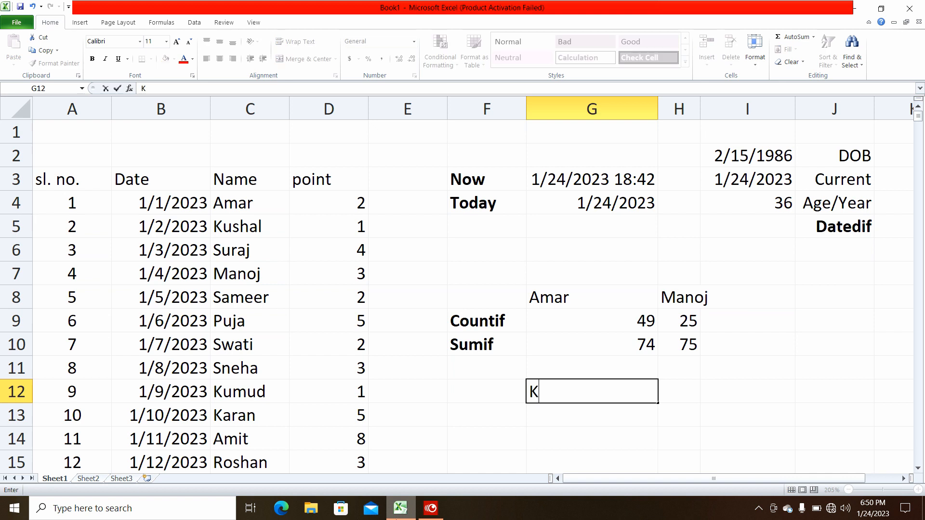
type("ushal")
key("Return")
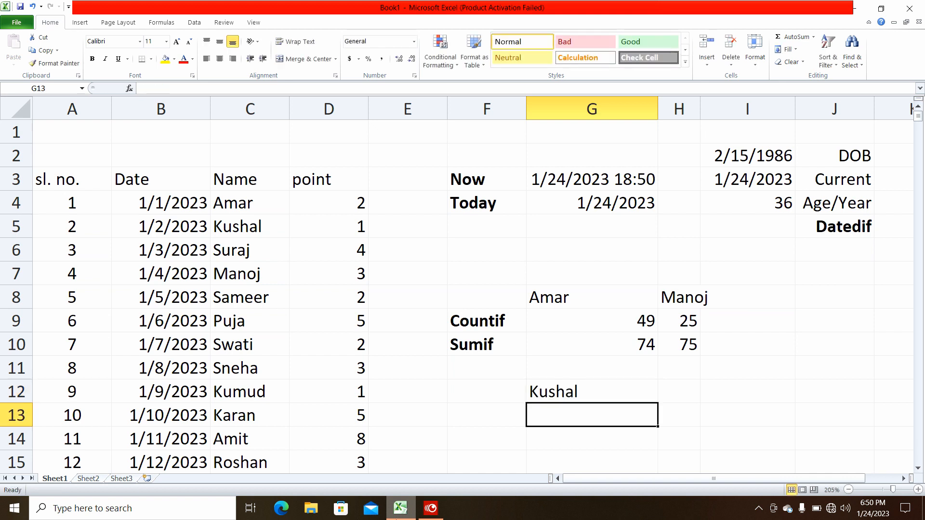
- Enter a COUNTIF formula in G13 with range C:C and the name from G12 as quoted text criterion, and review it
type("=countif")
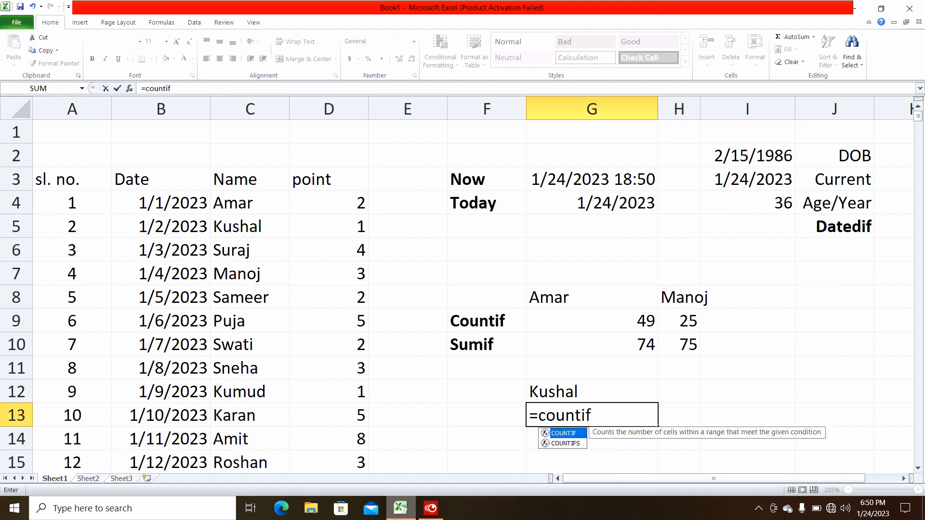
key("Tab")
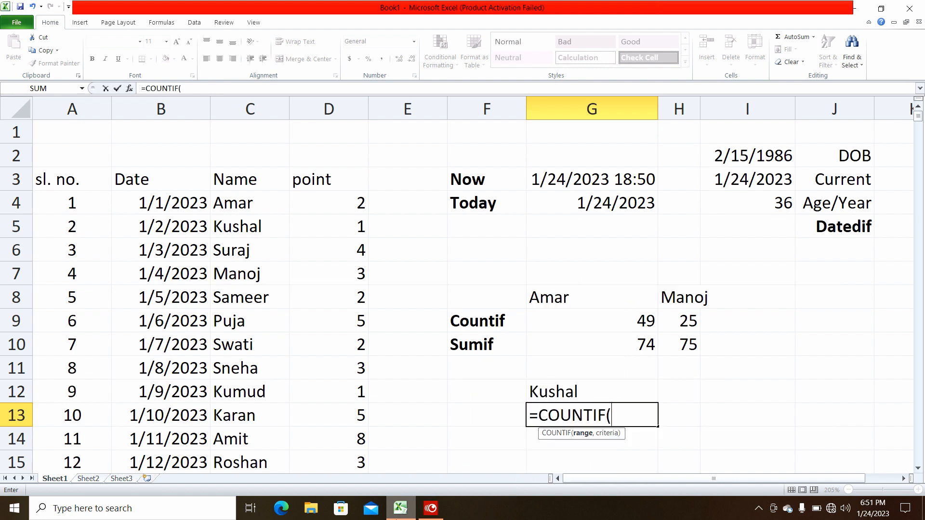
left_click(225, 104)
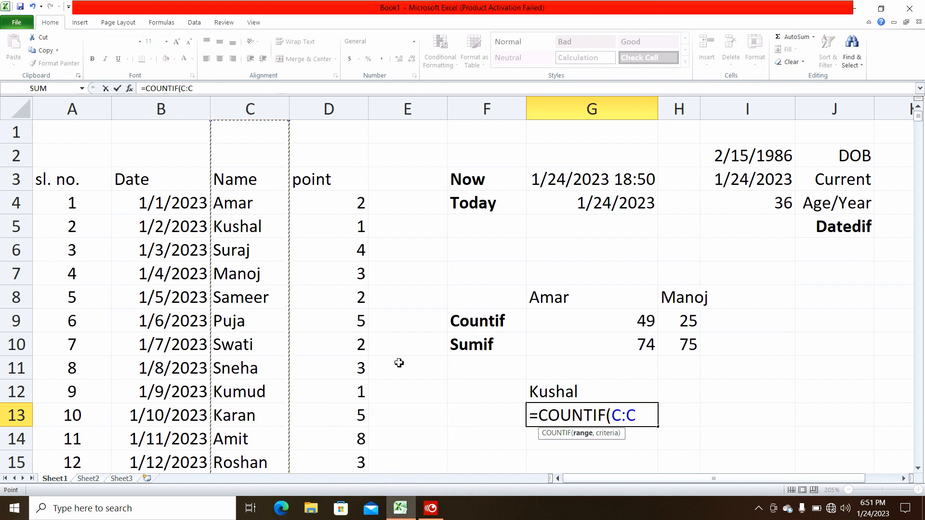
type(",")
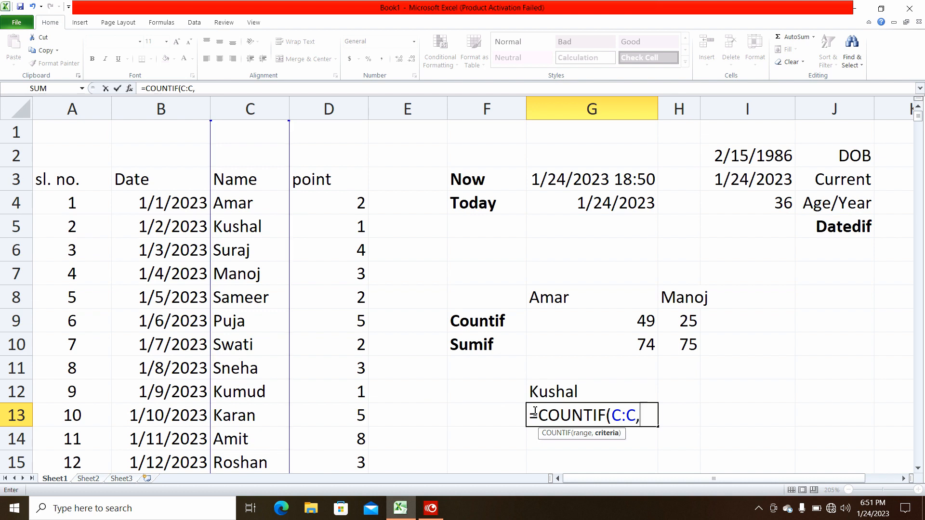
type("\"")
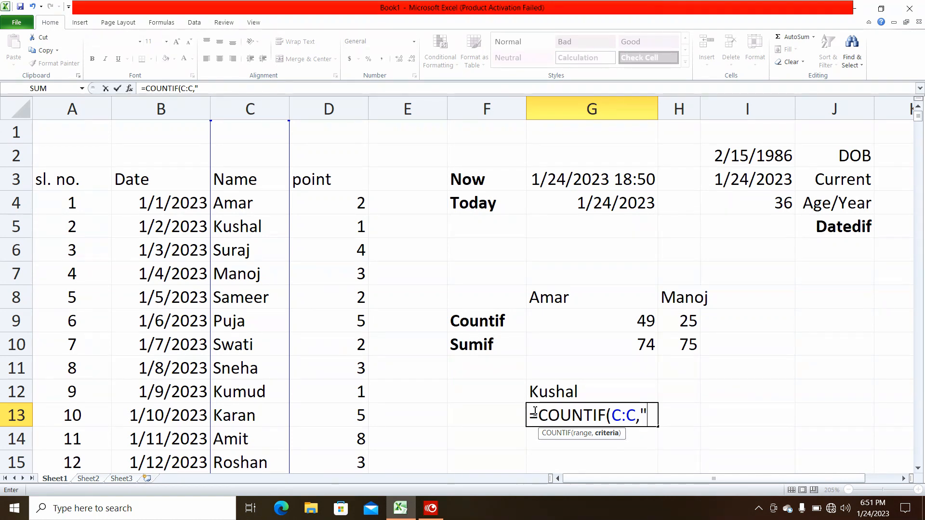
type("Kush")
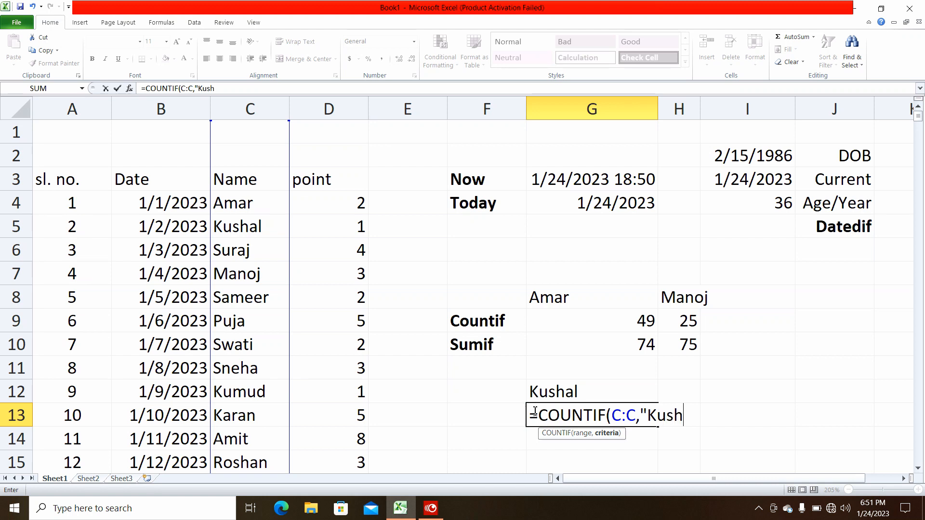
type("al\")")
key("Return")
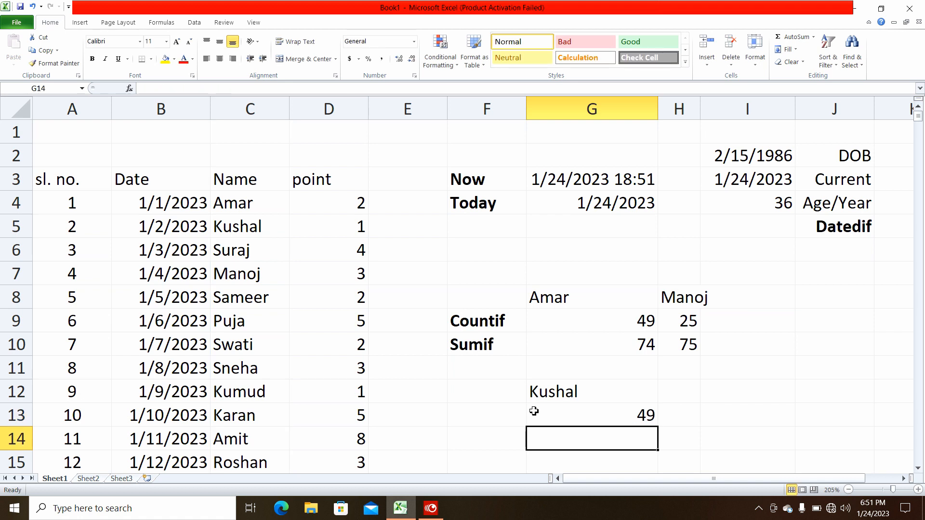
left_click(535, 410)
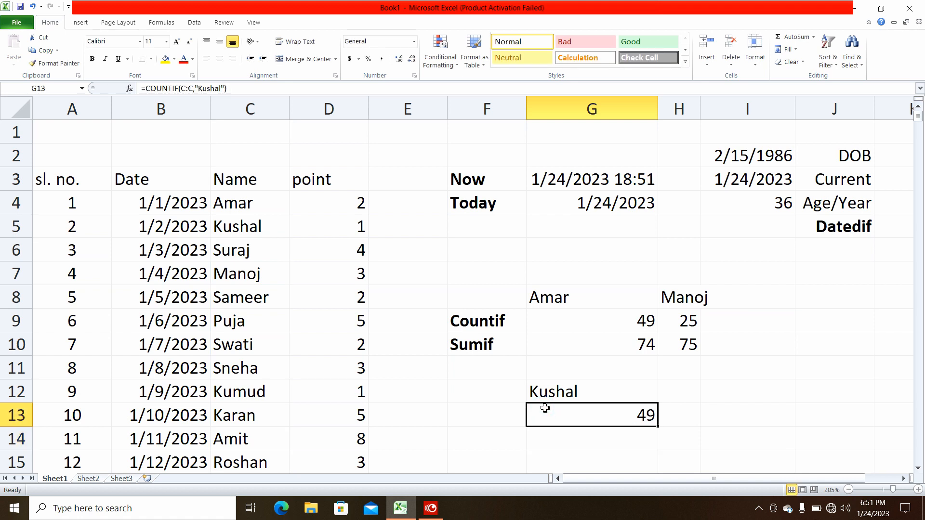
left_click(562, 437)
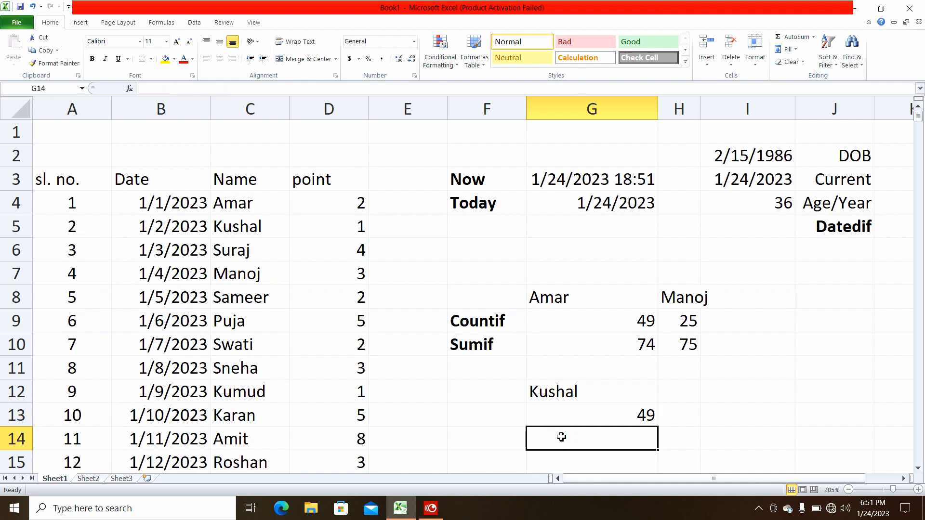
- Label the new summary rows by entering "countif" in F13 and "sumif" in F14
left_click(490, 414)
type("count")
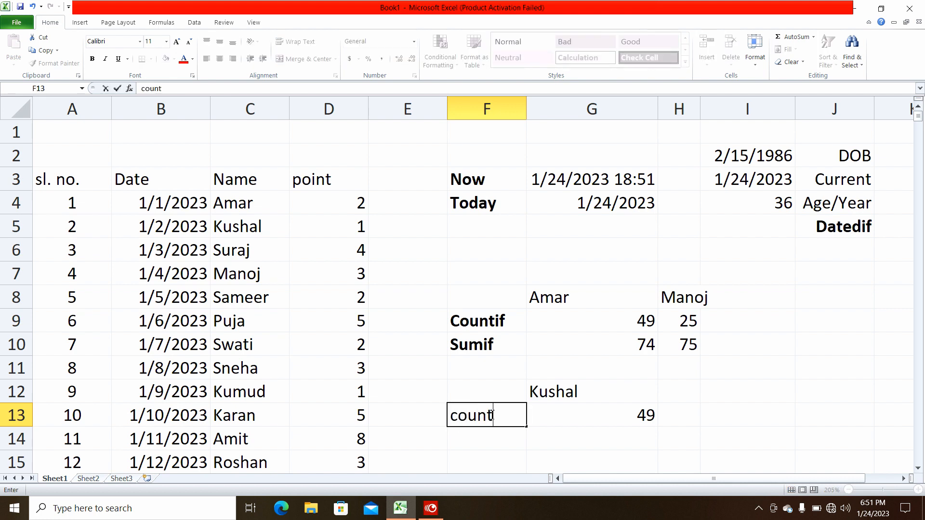
type("if")
key("Return")
type("sumif")
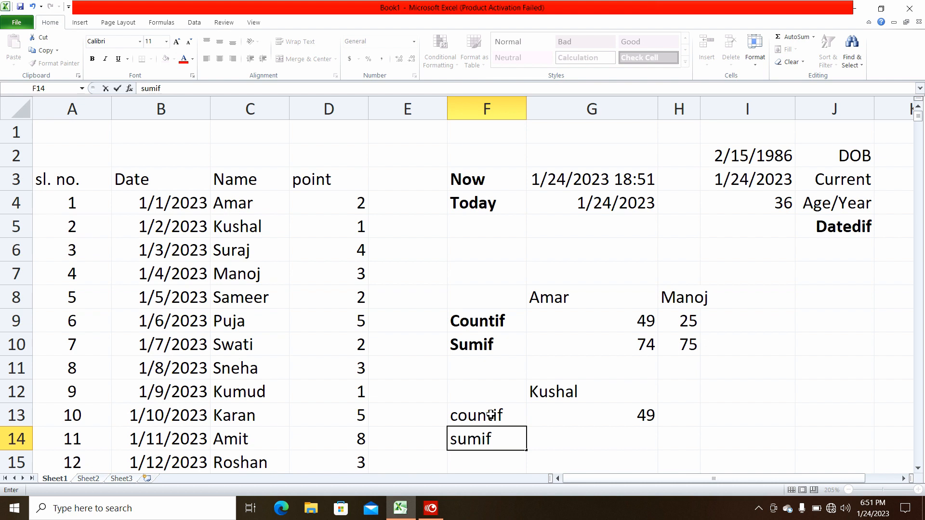
key("Tab")
- Enter a SUMIF formula in G14 with range C:C, the name from G12 as quoted criterion, and sum range D:D
type("=sumif")
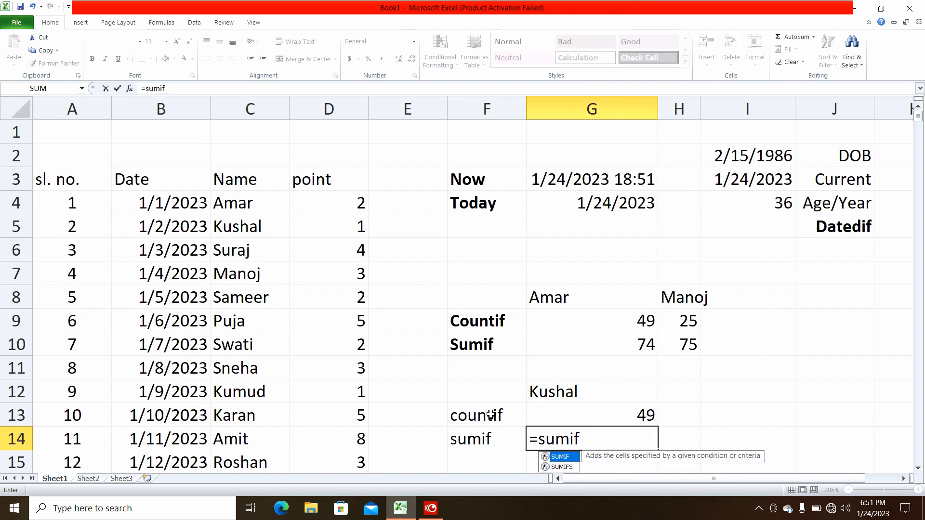
key("Tab")
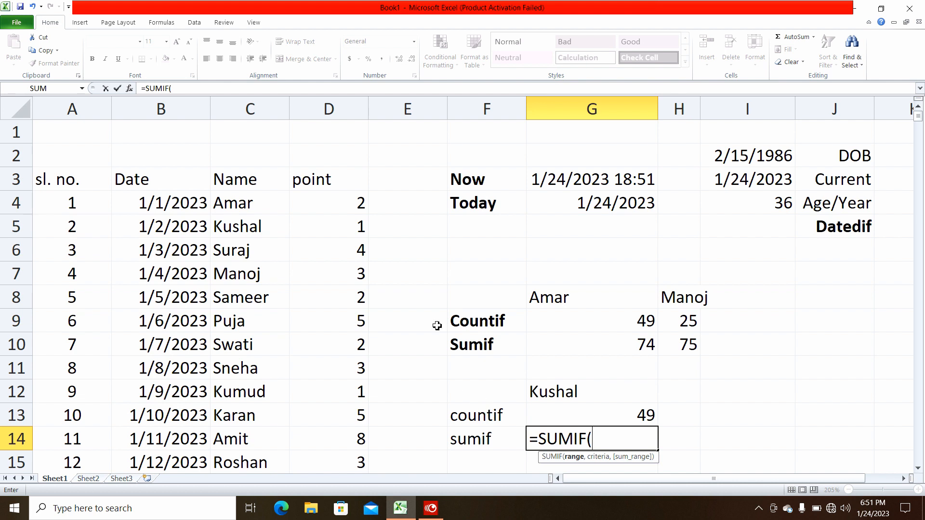
left_click(277, 108)
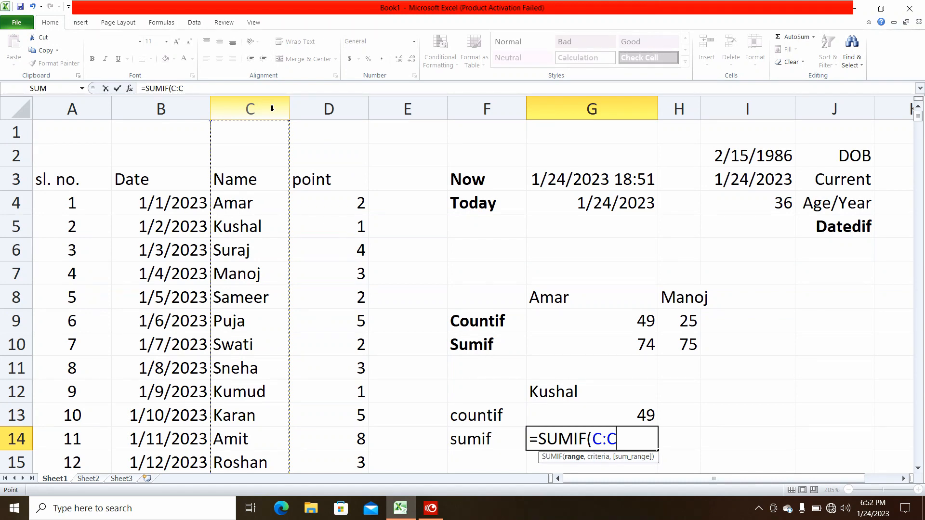
type(",")
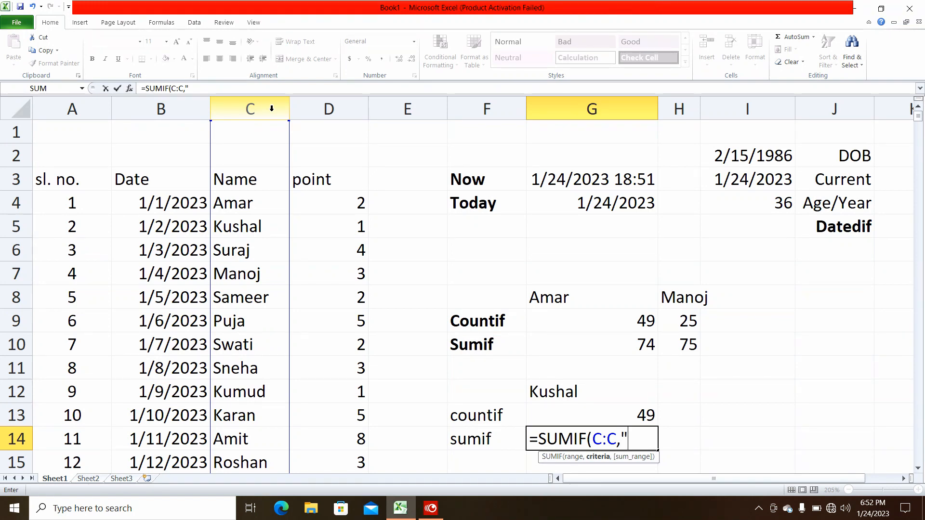
type("\"Kushakl")
key("BackSpace")
key("BackSpace")
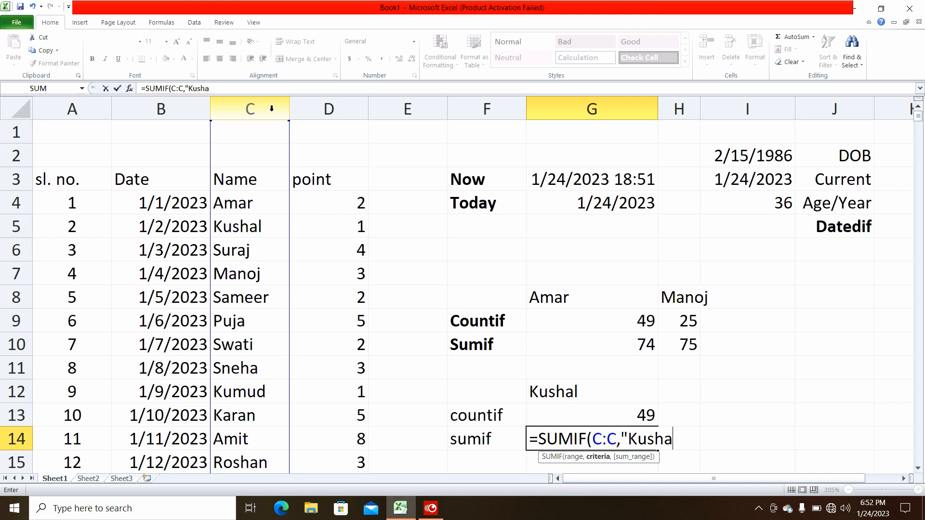
type("l\",")
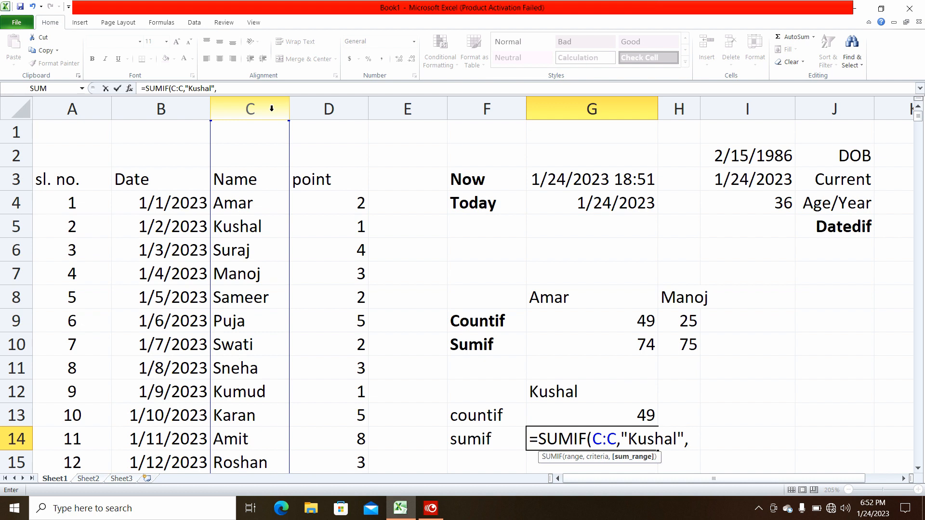
left_click(331, 108)
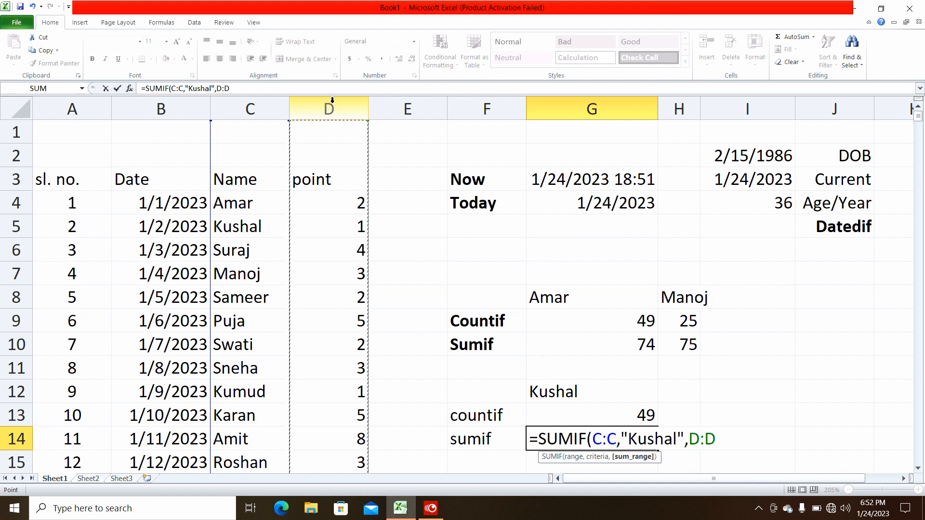
type(")")
key("Return")
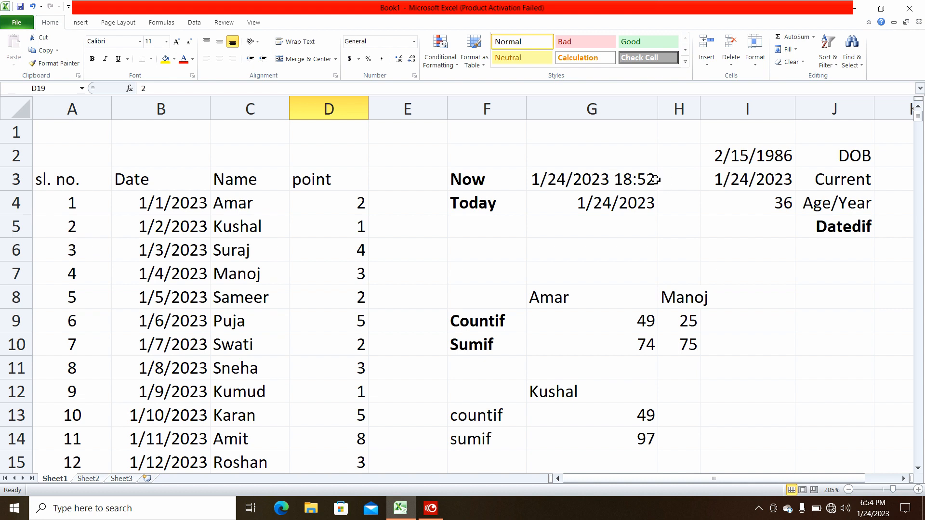
- Examine the Now and Today cells in F3:G4, then the DOB, current date and DATEDIF age formula in I2:I4
left_click(482, 204)
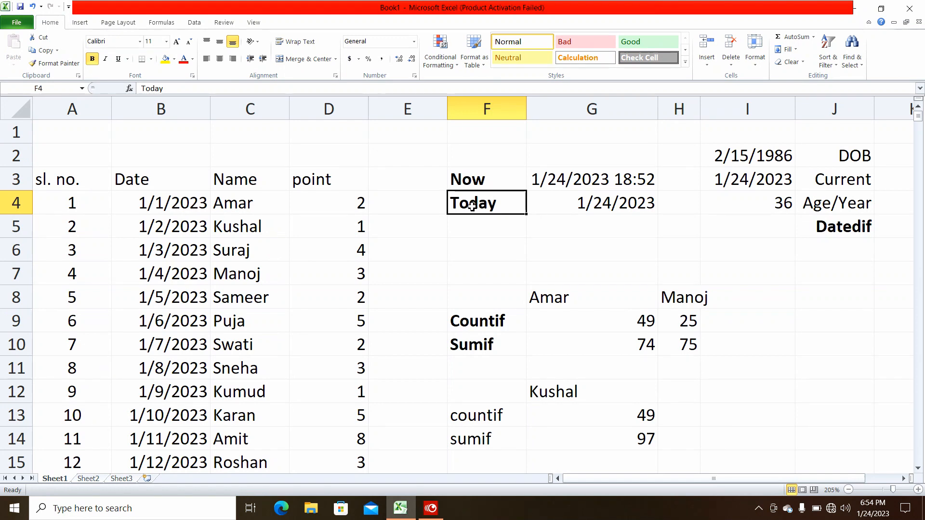
left_click(582, 208)
left_click(486, 182)
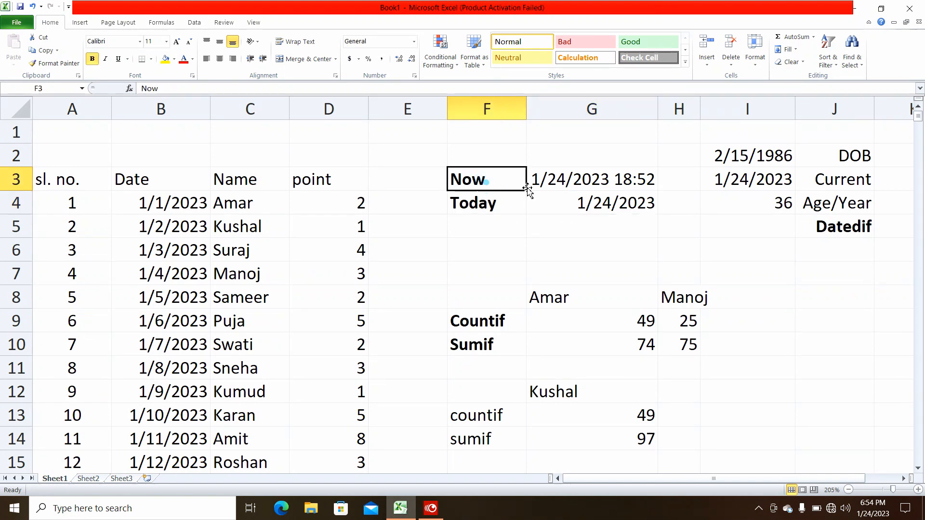
left_click(573, 181)
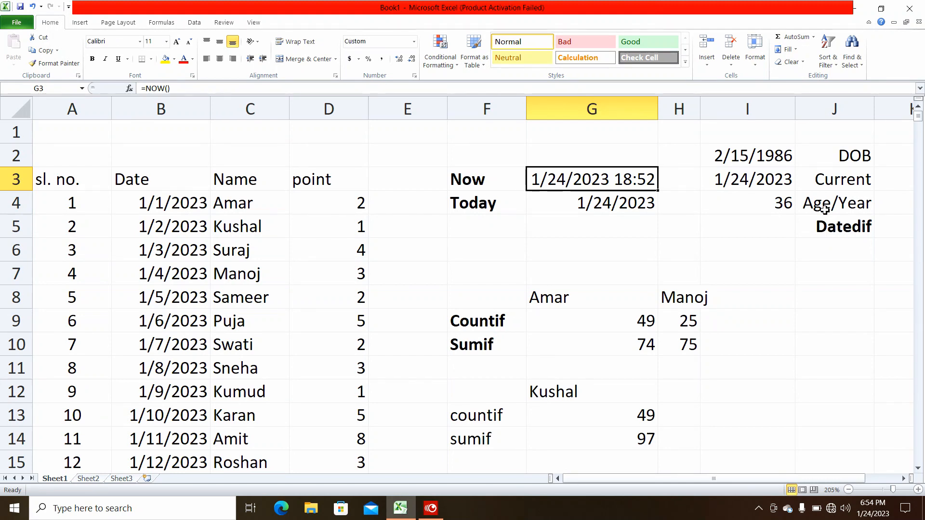
left_click(747, 159)
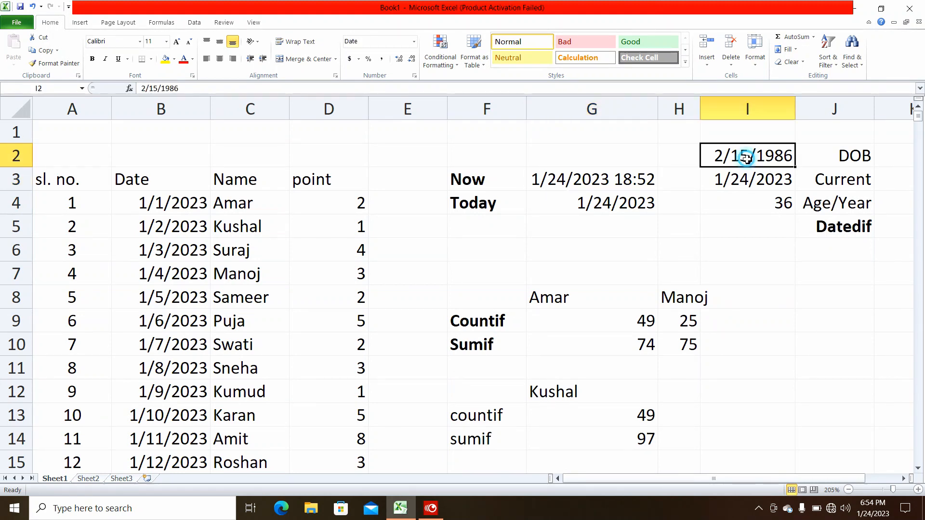
left_click(840, 181)
left_click(758, 190)
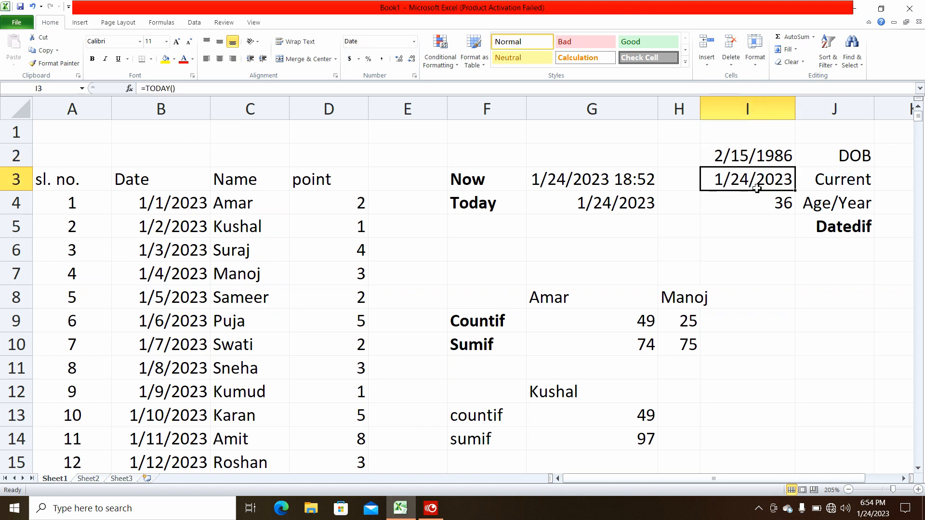
left_click(757, 202)
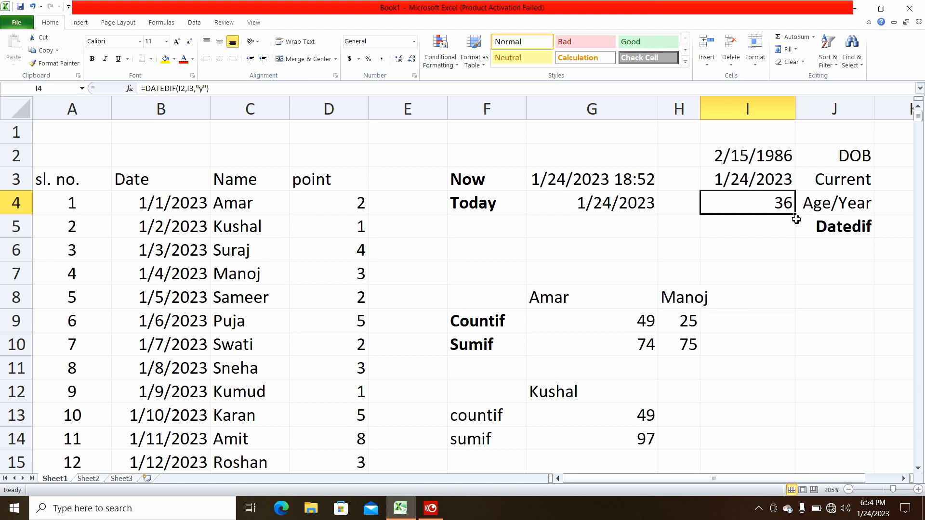
- Enter =now() in G5 beside the second Now label and compare it with the NOW formula in G2
left_click(470, 243)
left_click(561, 249)
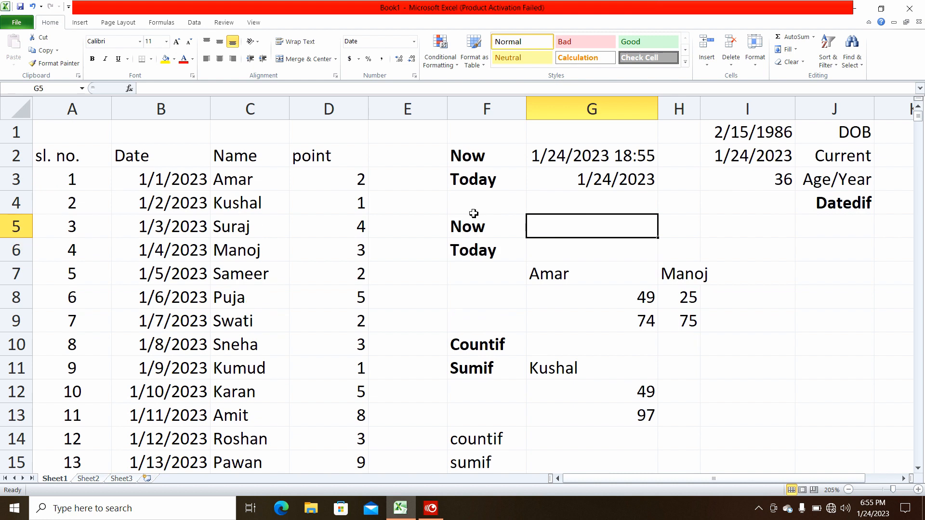
type("=now")
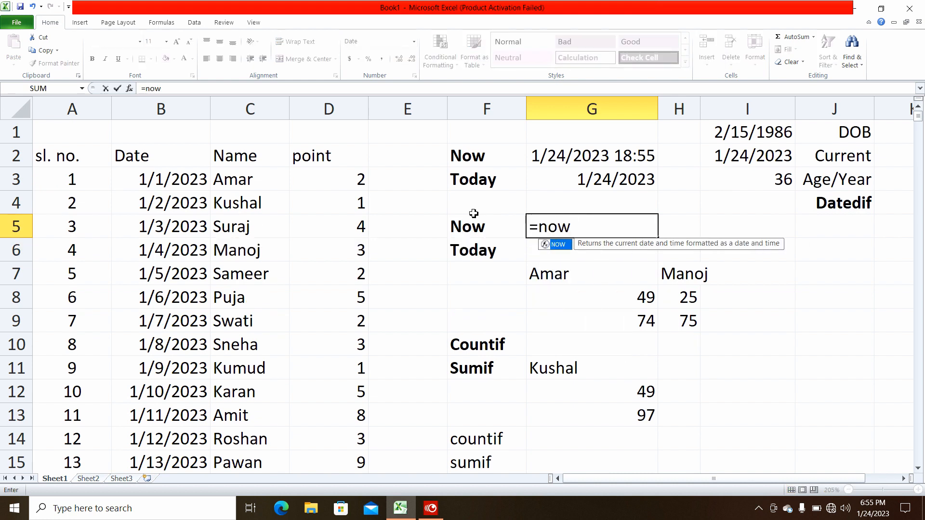
type("(")
type(")")
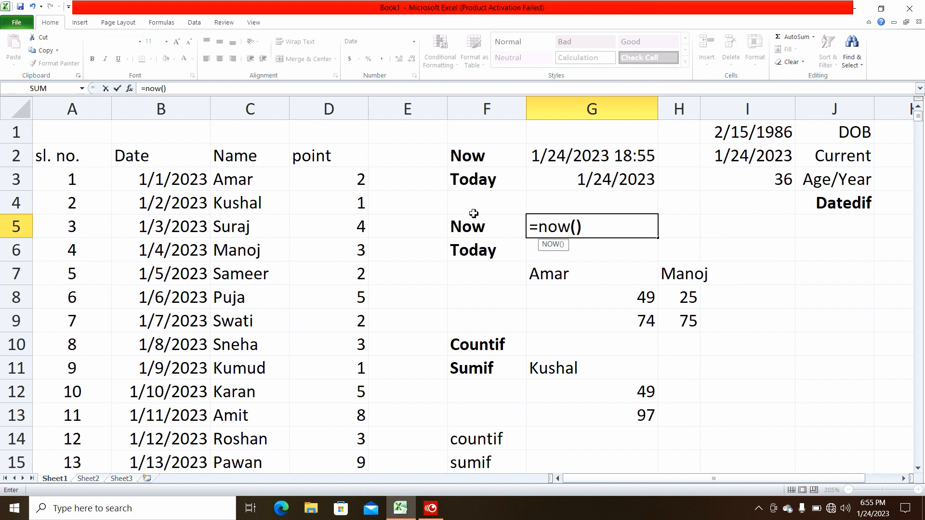
key("Return")
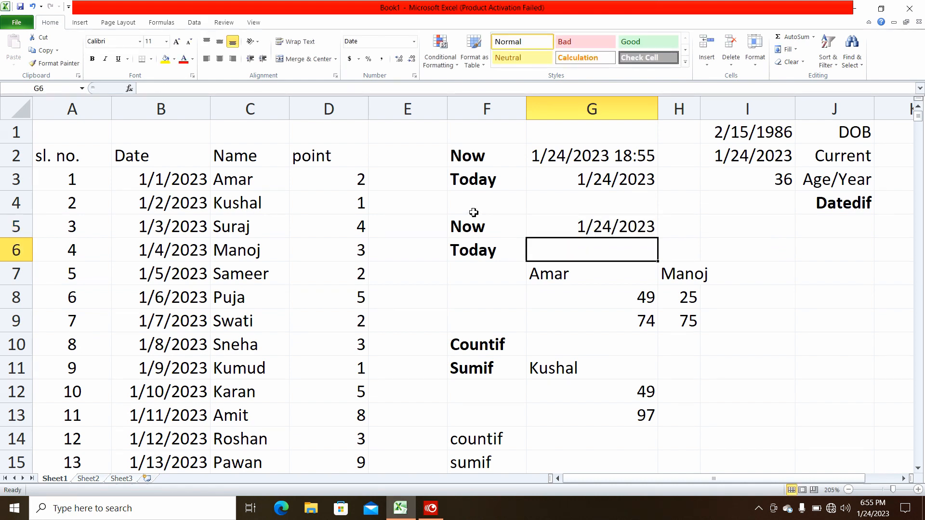
left_click(586, 223)
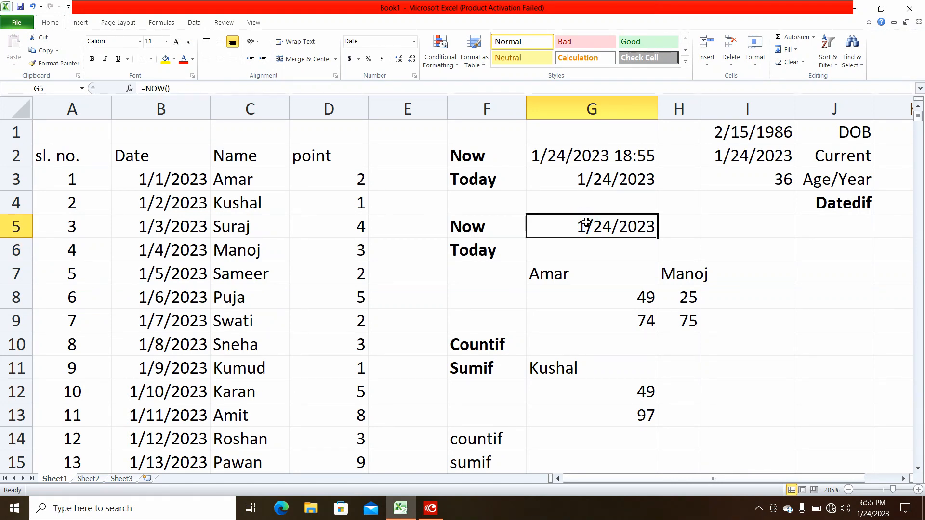
left_click(586, 163)
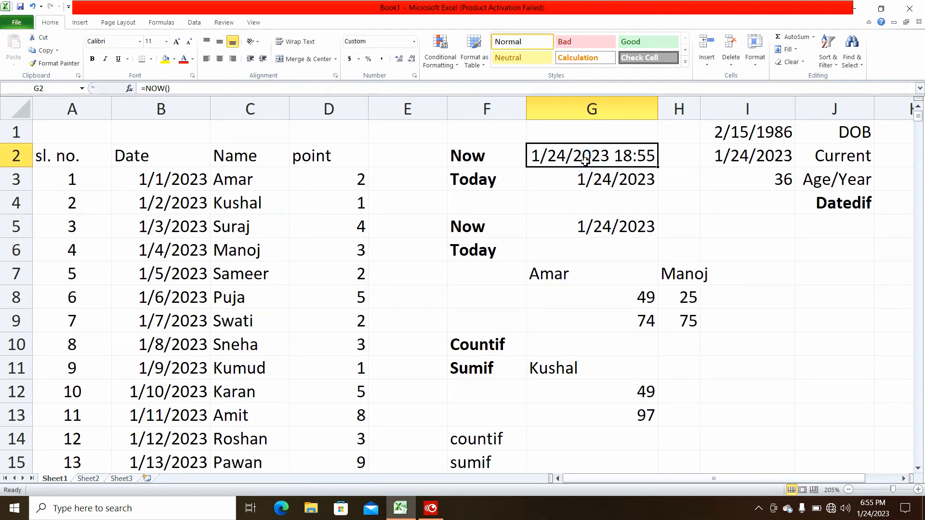
left_click(583, 225)
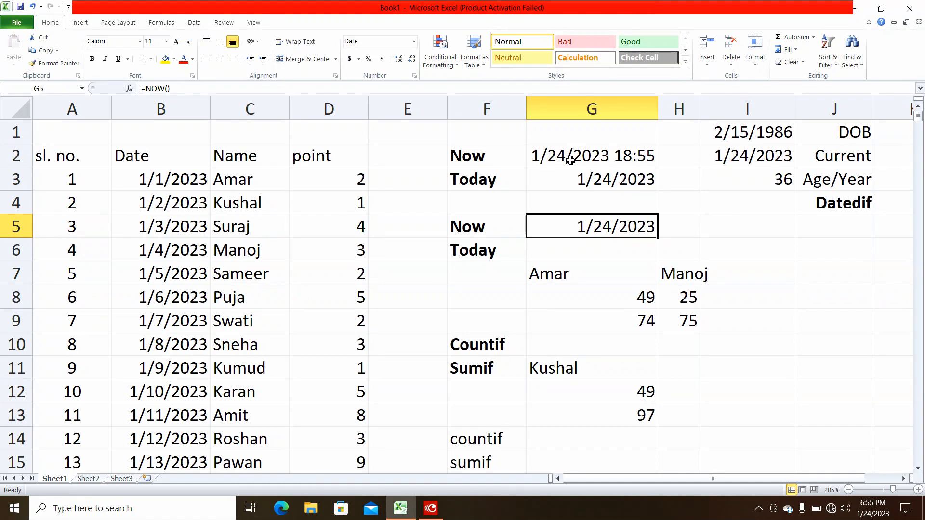
- Enter =today() in G6 beside the second Today label and review the NOW formulas in G5 and G2
left_click(563, 247)
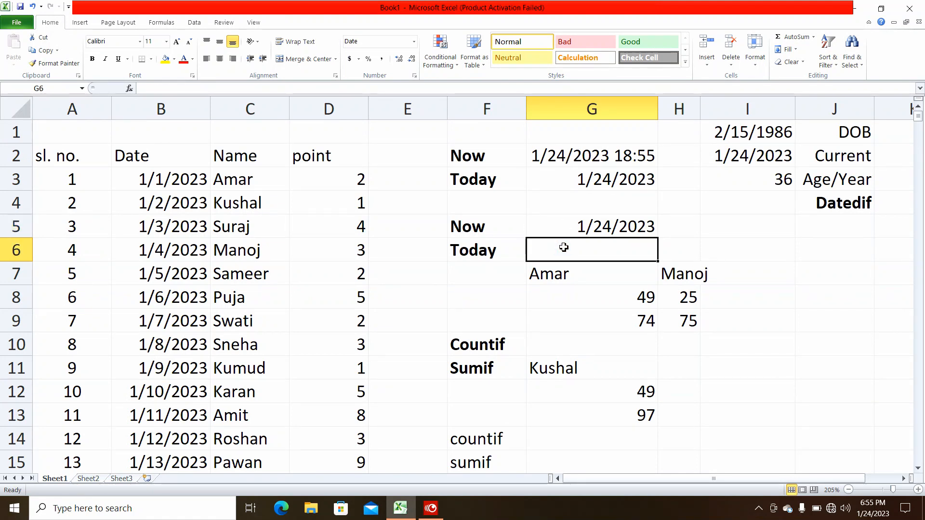
type("=t")
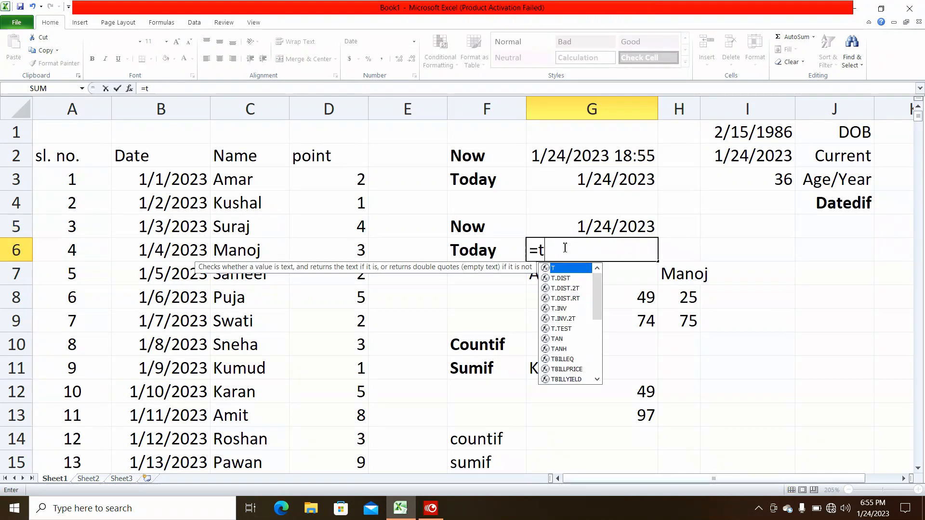
type("oday")
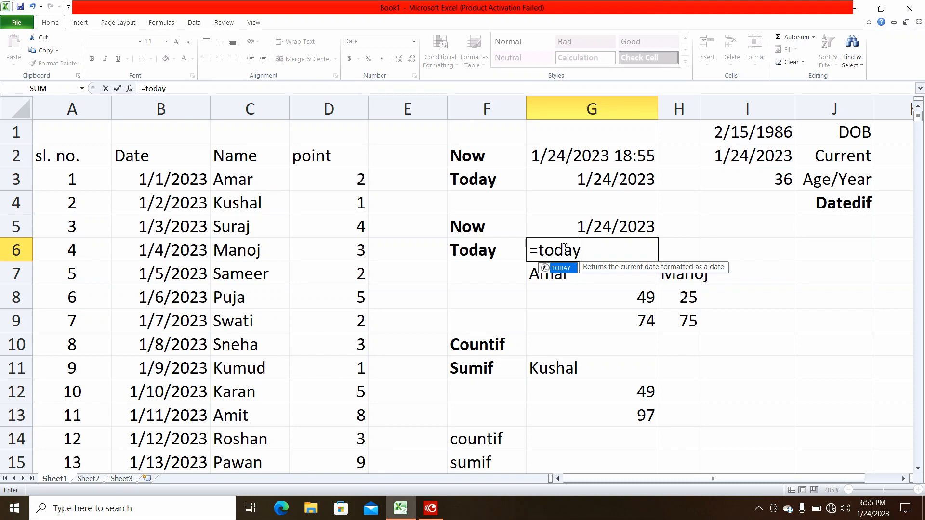
type("()")
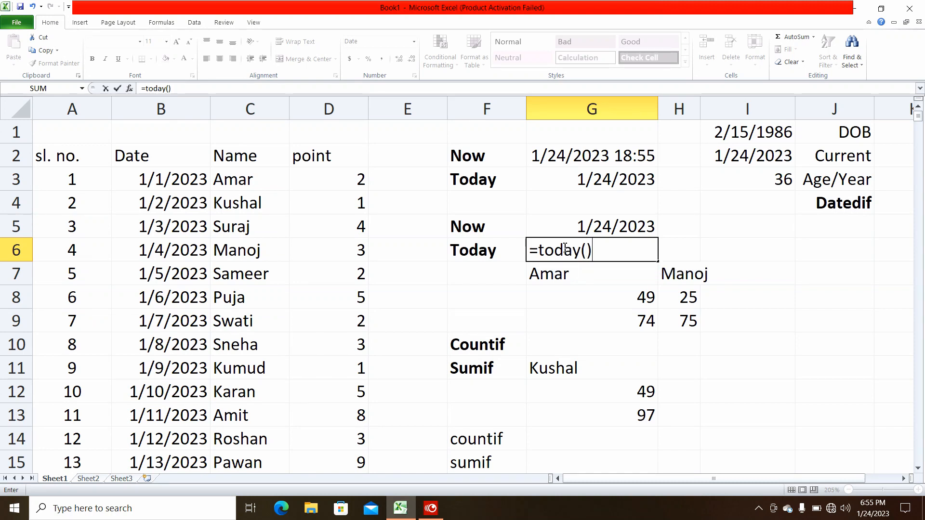
key("Return")
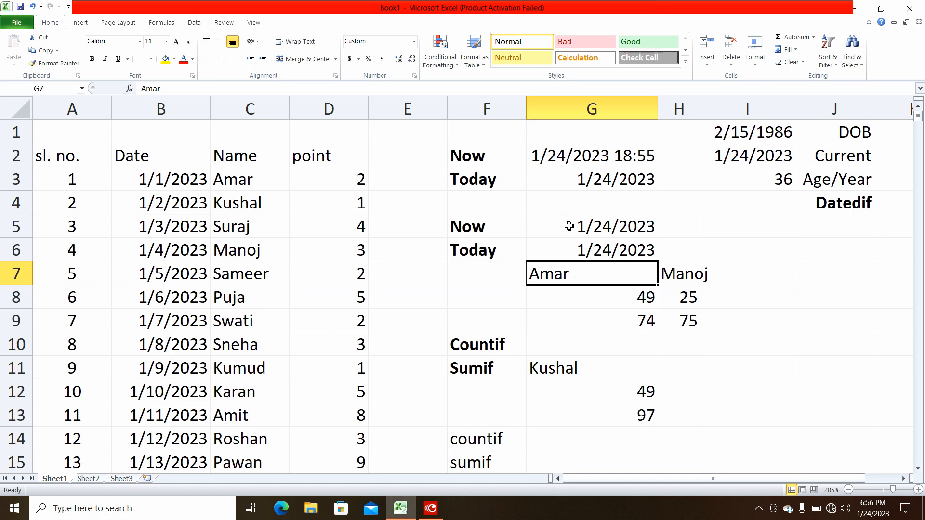
left_click(569, 227)
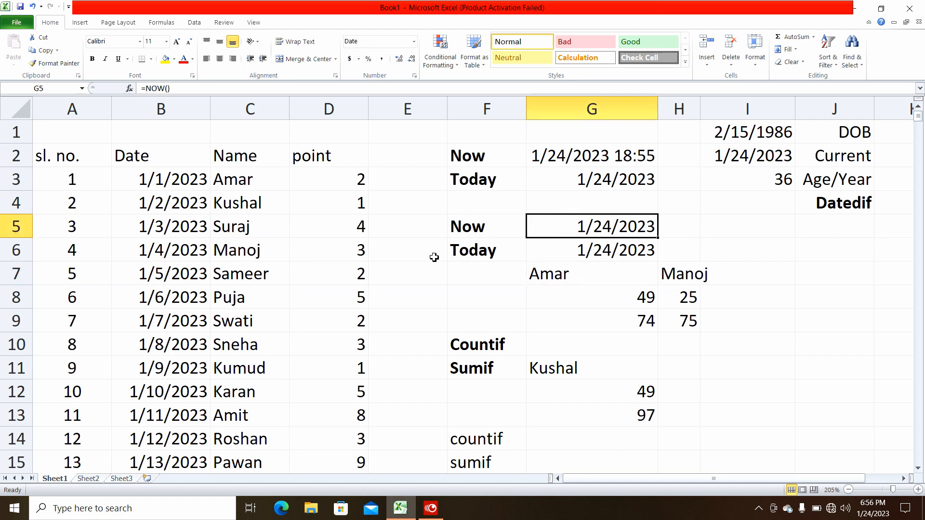
left_click(603, 158)
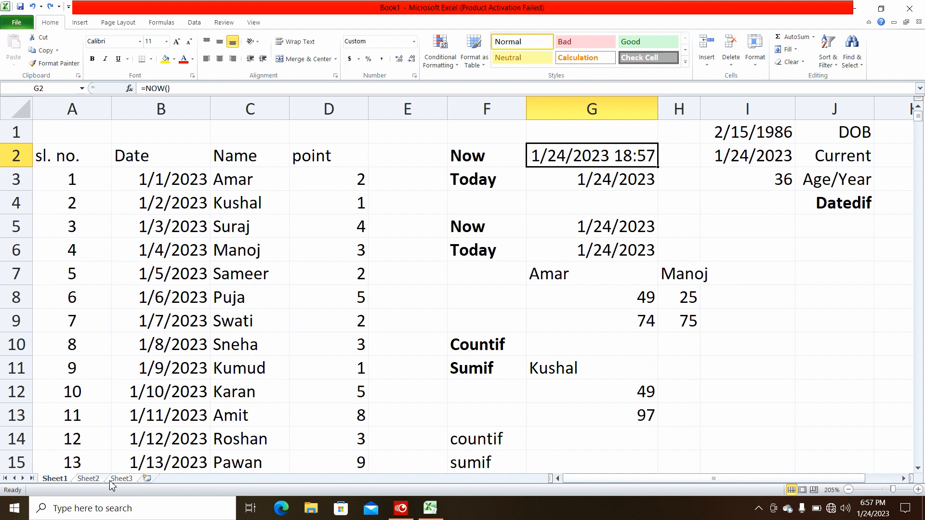
- Create a new blank workbook
left_click(16, 22)
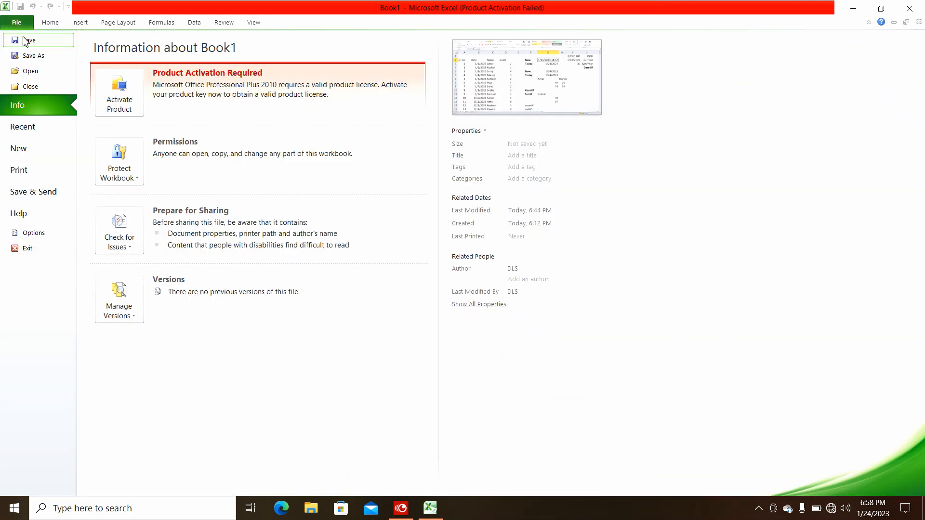
left_click(20, 149)
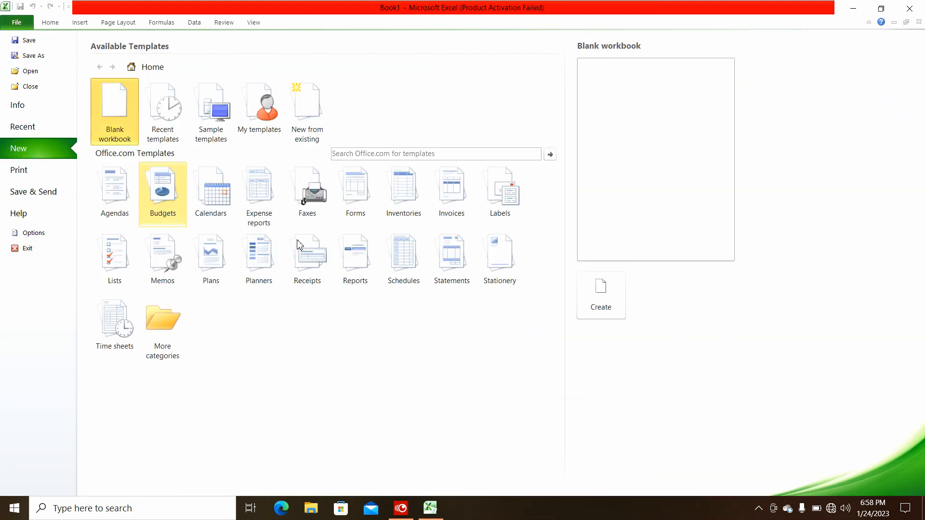
left_click(606, 302)
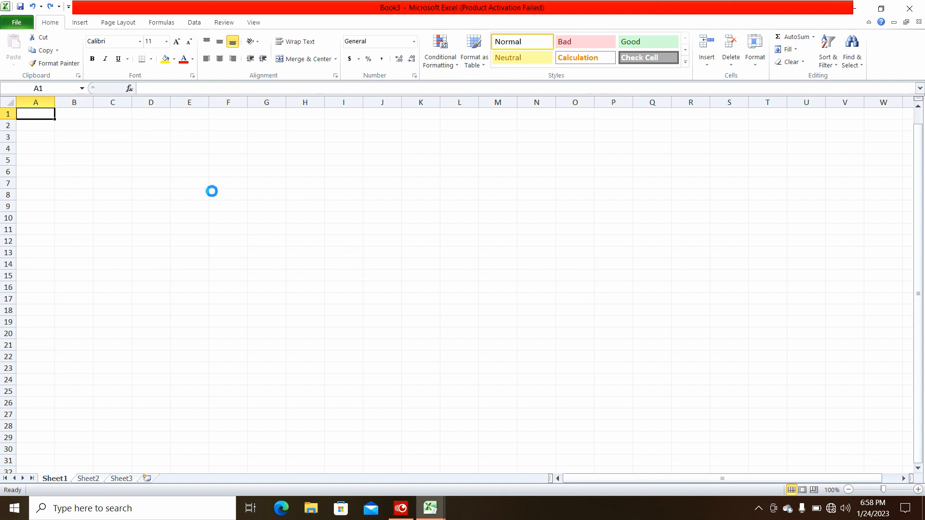
- Enter =now() in cell A1 of the new workbook and compare its result with the system clock
scroll(212, 191, "up", 8)
scroll(212, 192, "up", 12)
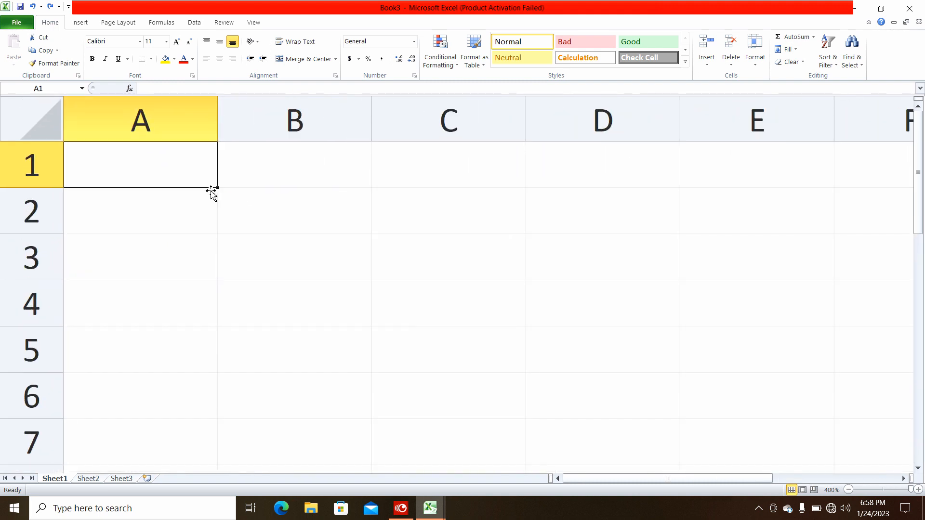
type("=n")
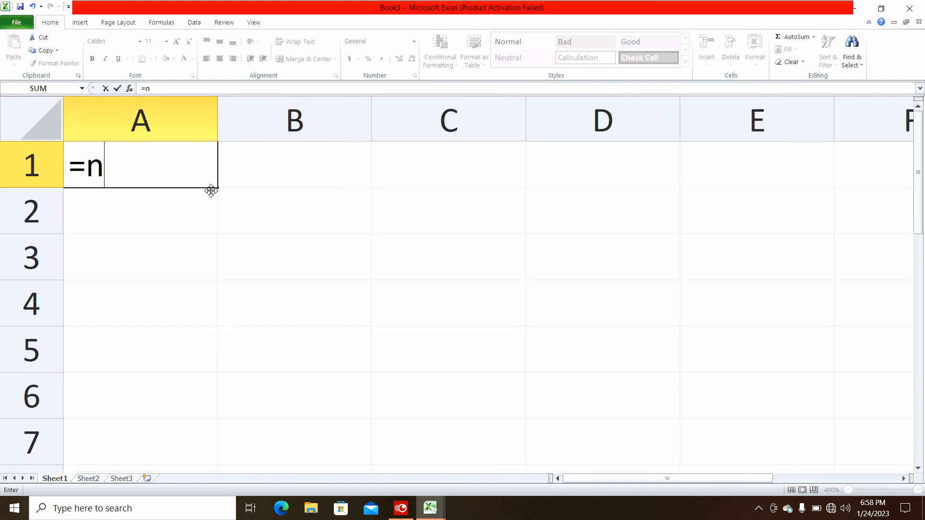
type("ow()")
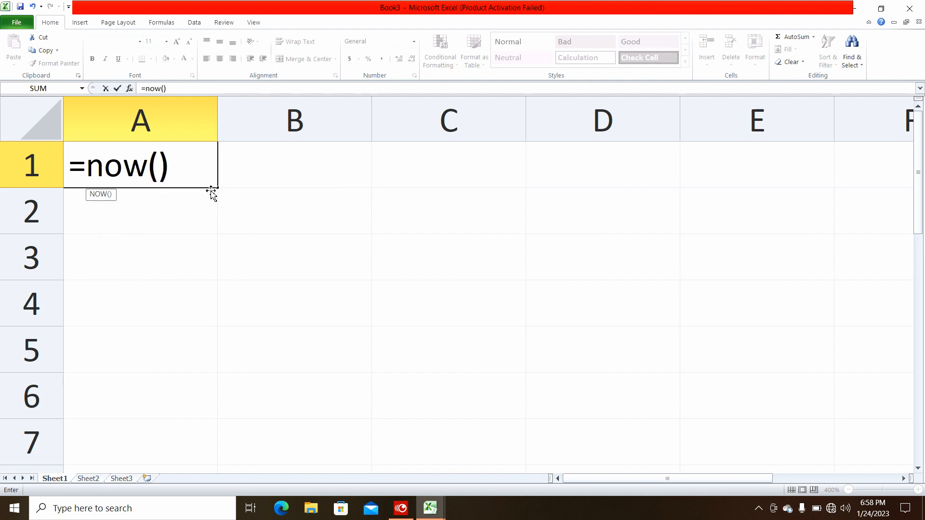
key("Return")
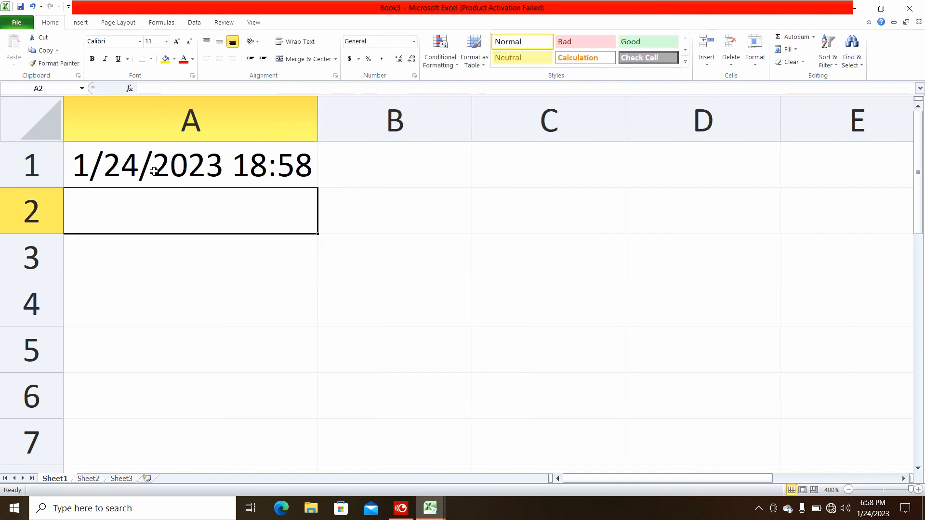
mouse_move(870, 517)
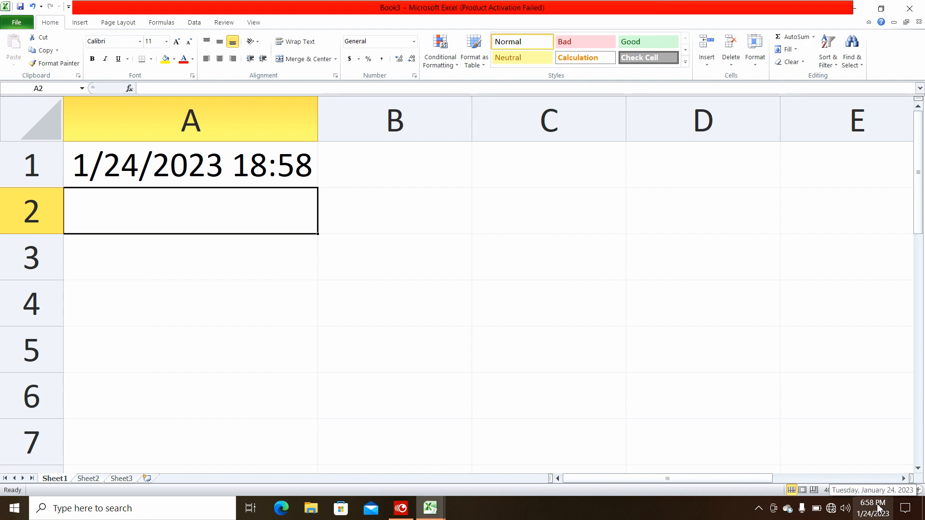
left_click(104, 163)
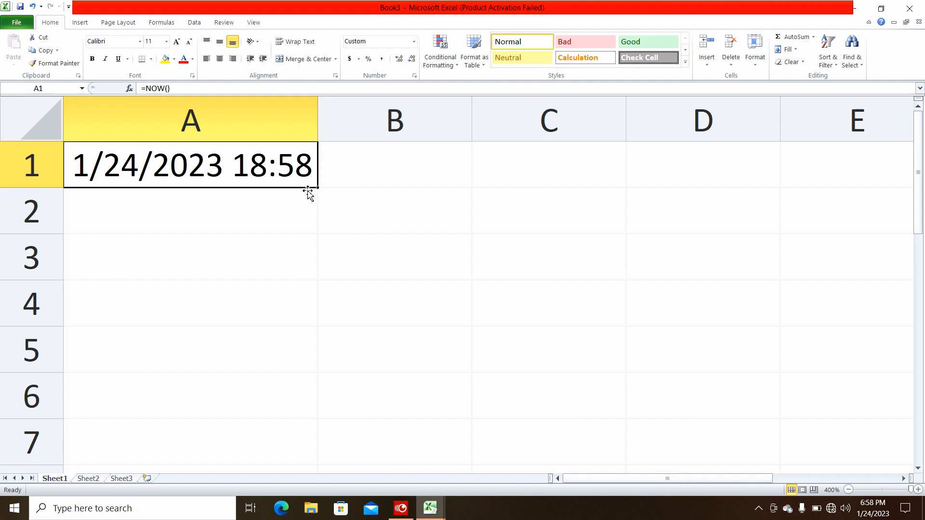
- Switch back to the Book1 workbook and widen column I slightly
key("alt+Tab")
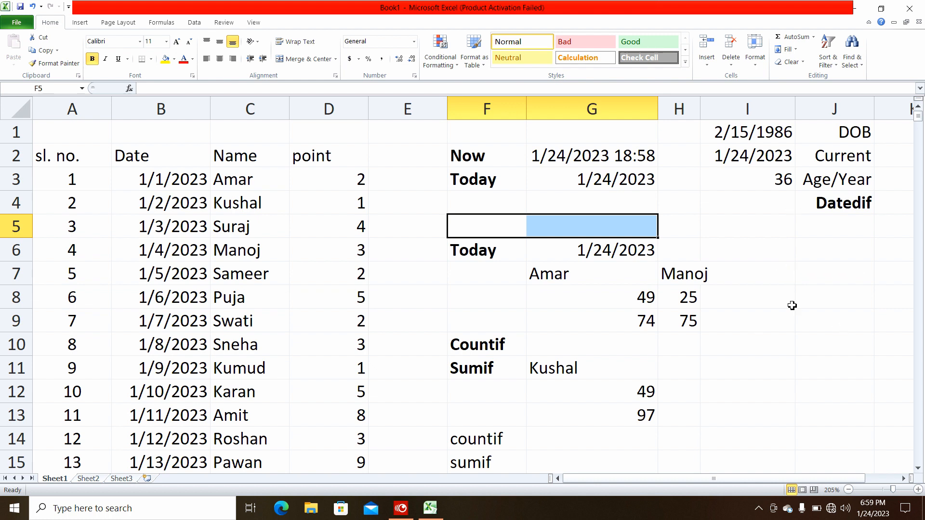
left_click(791, 281)
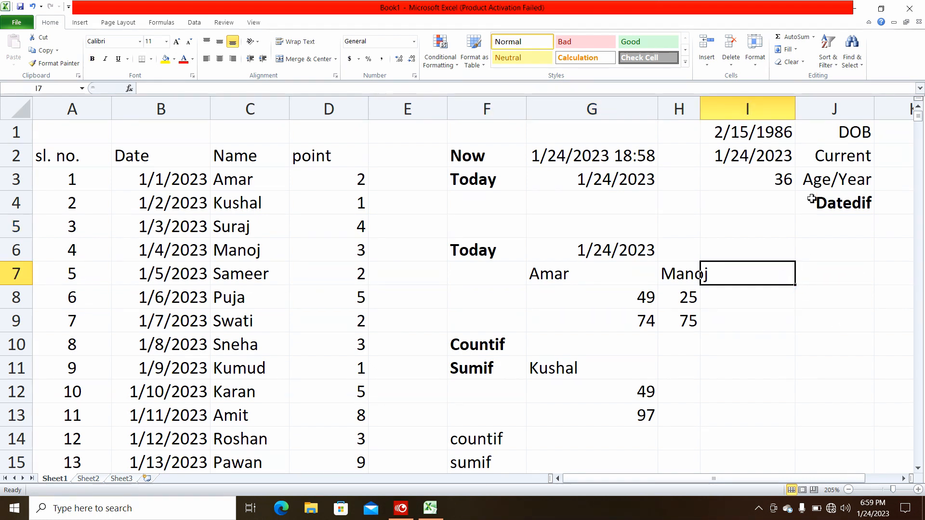
left_click_drag(798, 104, 814, 104)
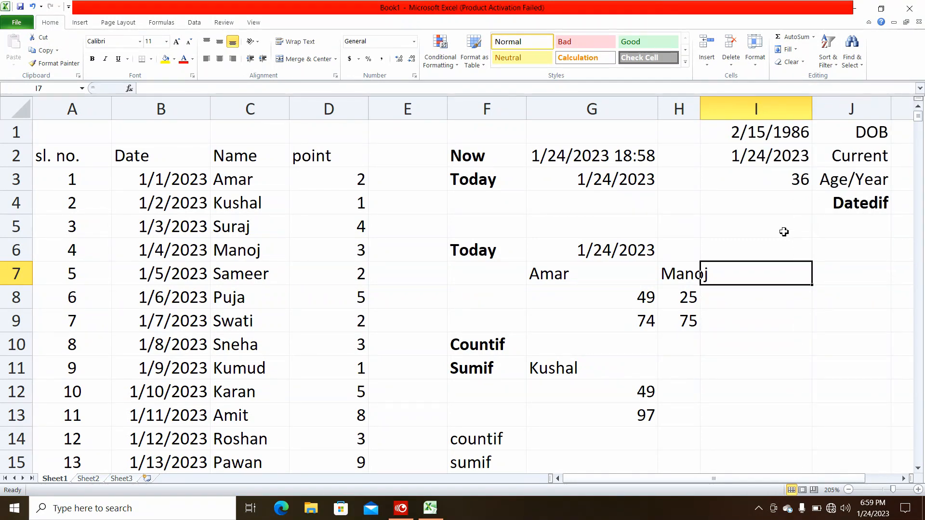
- Enter the date format note "mm/dd/yyyy" in cell I7
type("1")
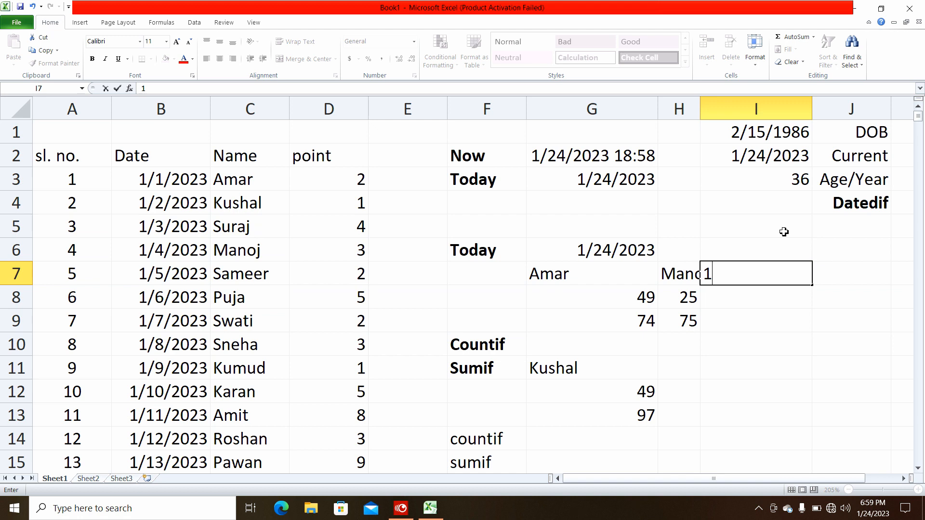
key("BackSpace")
type("mm/dd/")
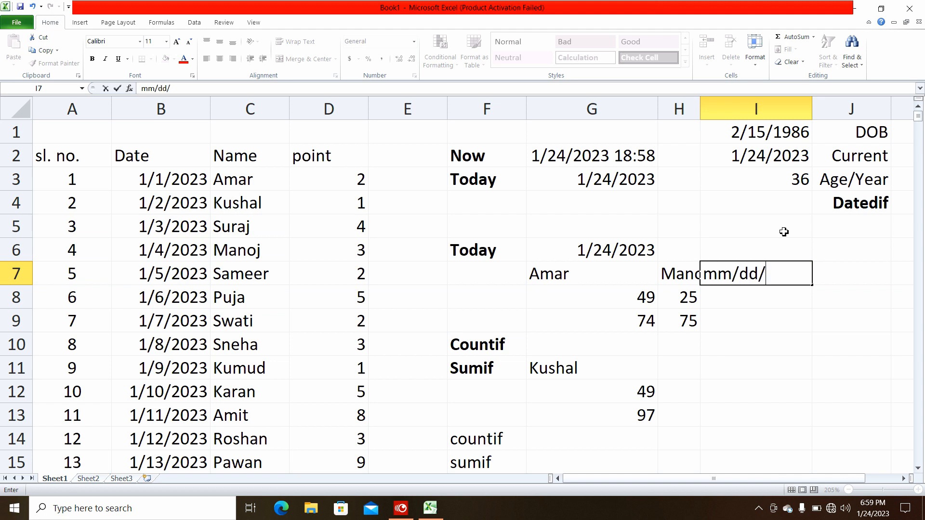
type("yyyy")
key("Return")
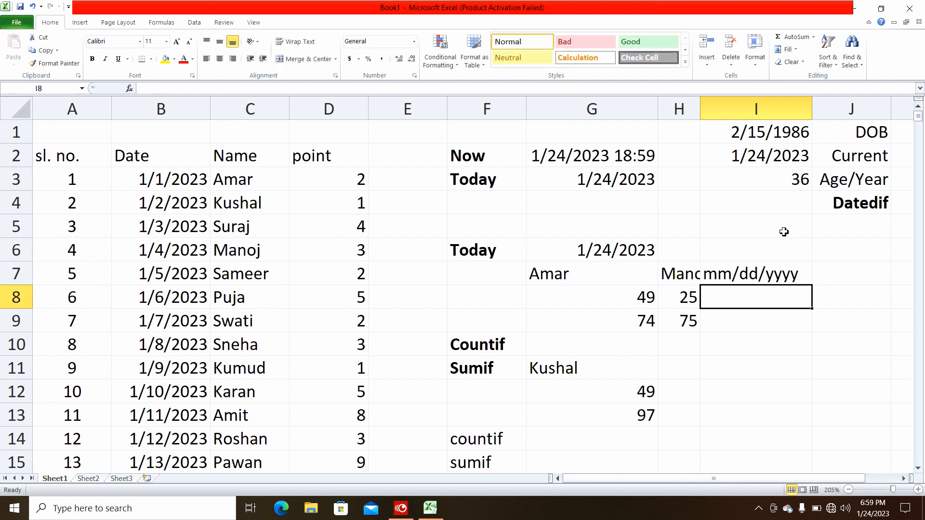
- Widen column H slightly and enter a sample date of birth in cell I8 in mm/dd/yyyy format
left_click_drag(700, 108, 709, 108)
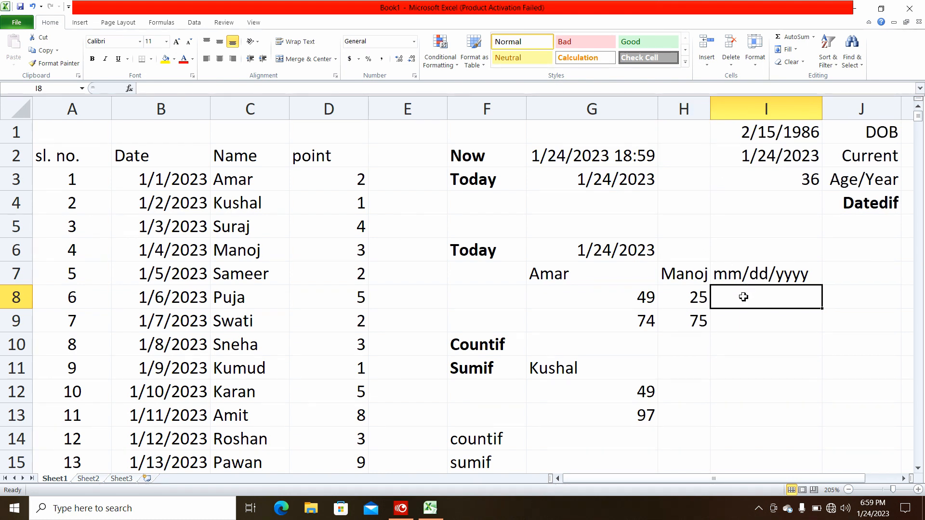
type("3")
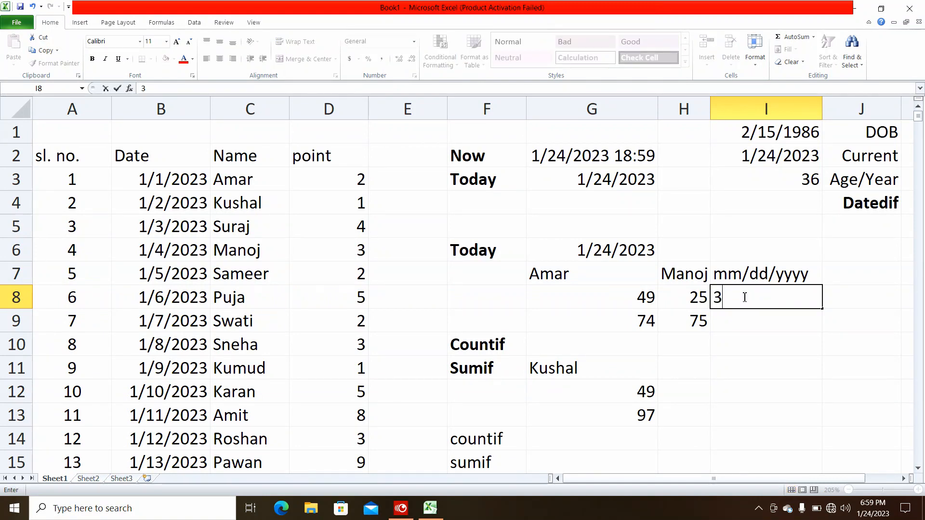
type("/")
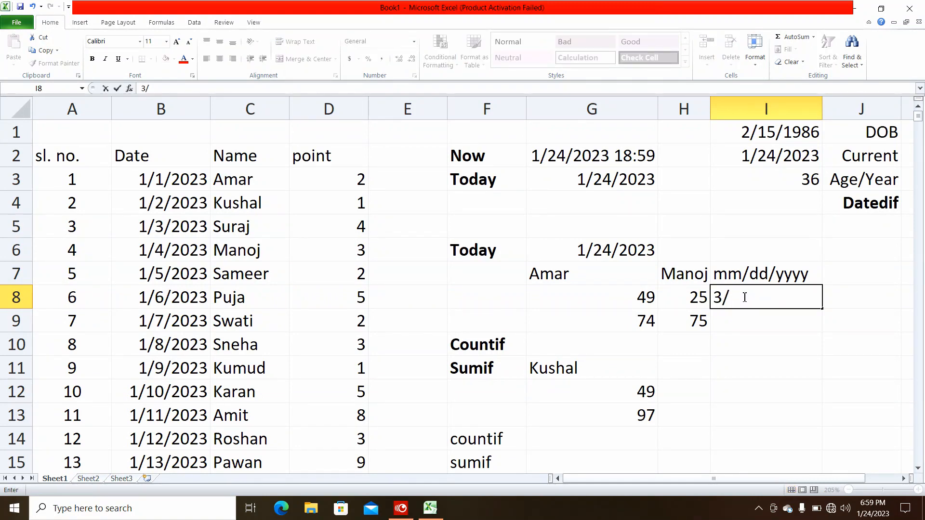
type("23/2000")
key("Return")
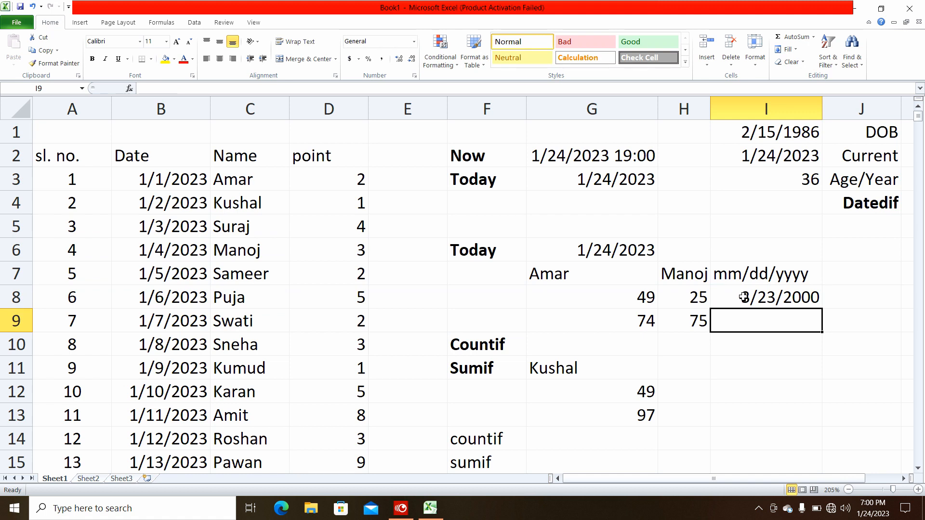
- Enter =TODAY() in cell I9 as the current date
type("=")
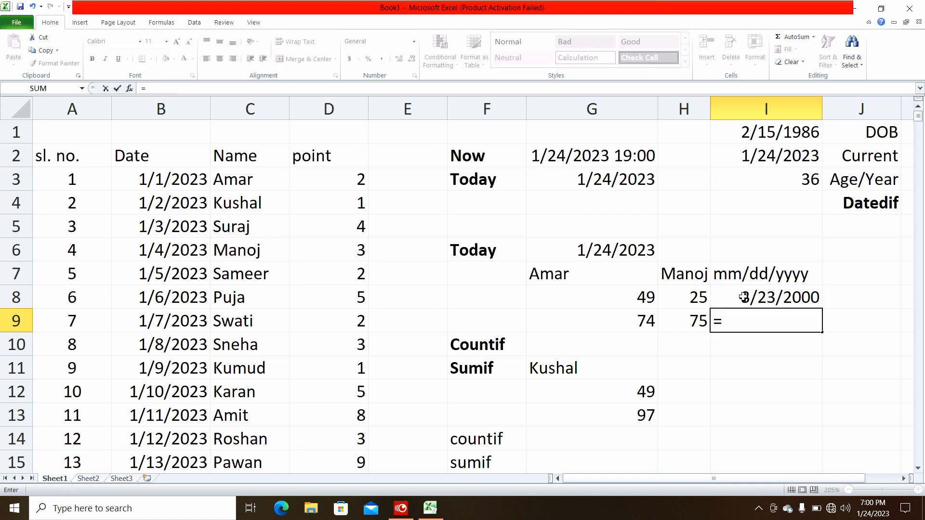
type("to")
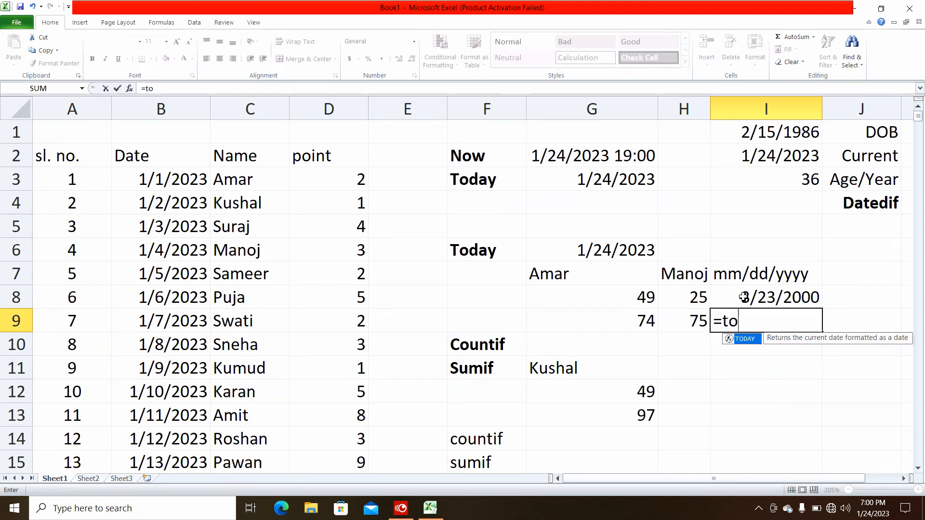
key("Tab")
type(")")
key("Return")
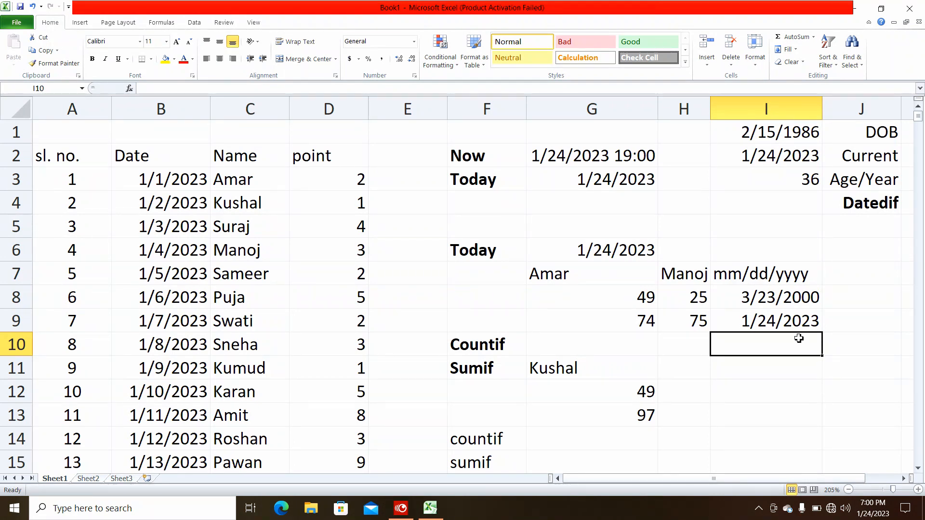
- Enter =datedif(I8,I9,"y") in cell I10 to calculate the age in years
type("=")
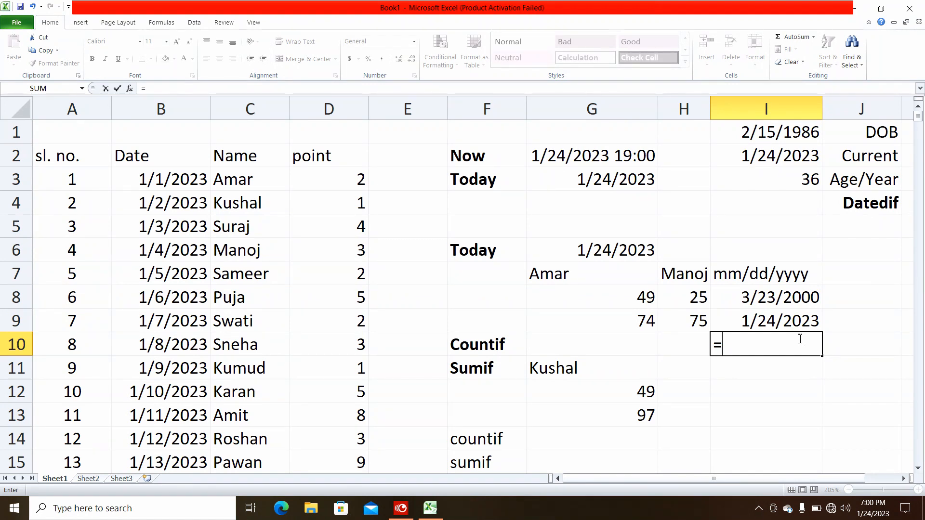
type("dated")
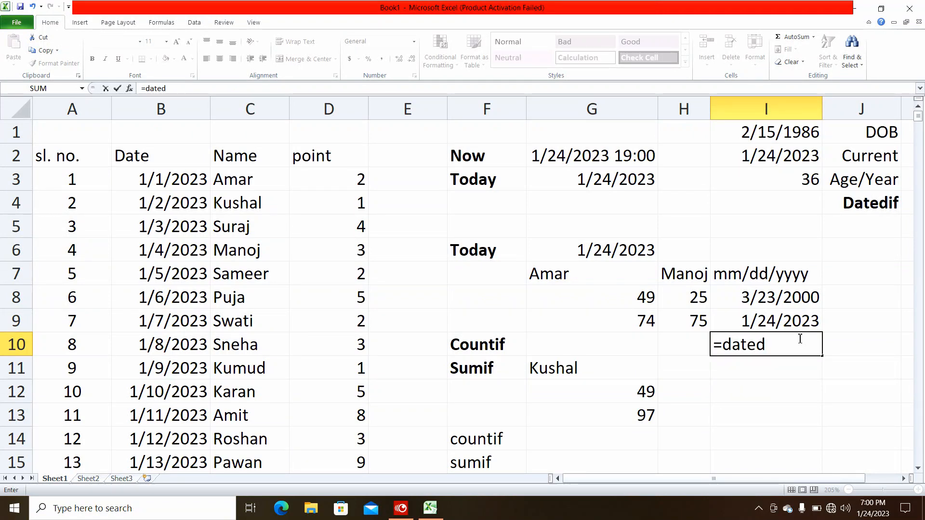
type("if")
key("Up")
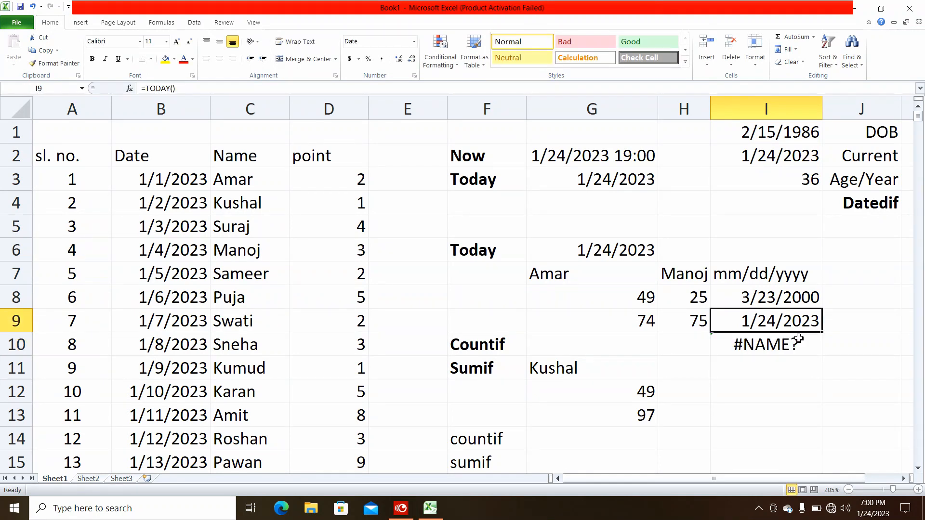
left_click(798, 339)
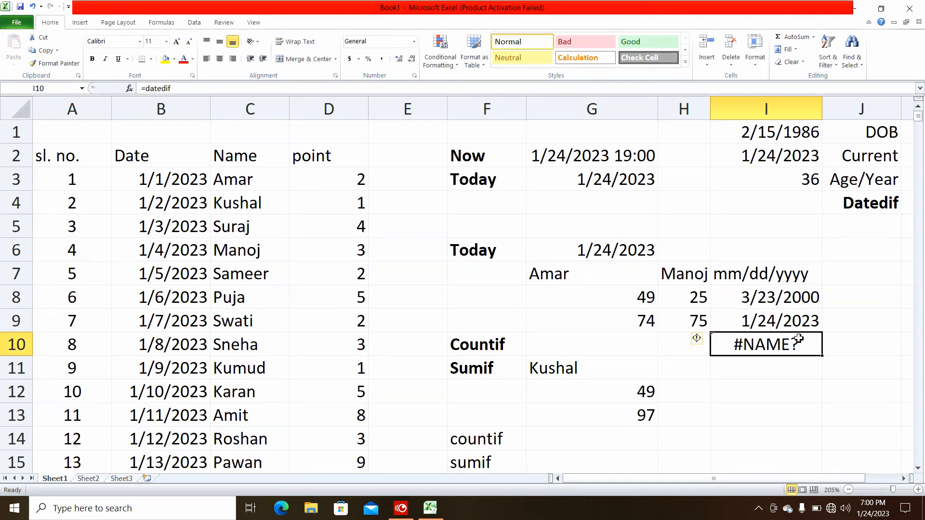
double_click(799, 339)
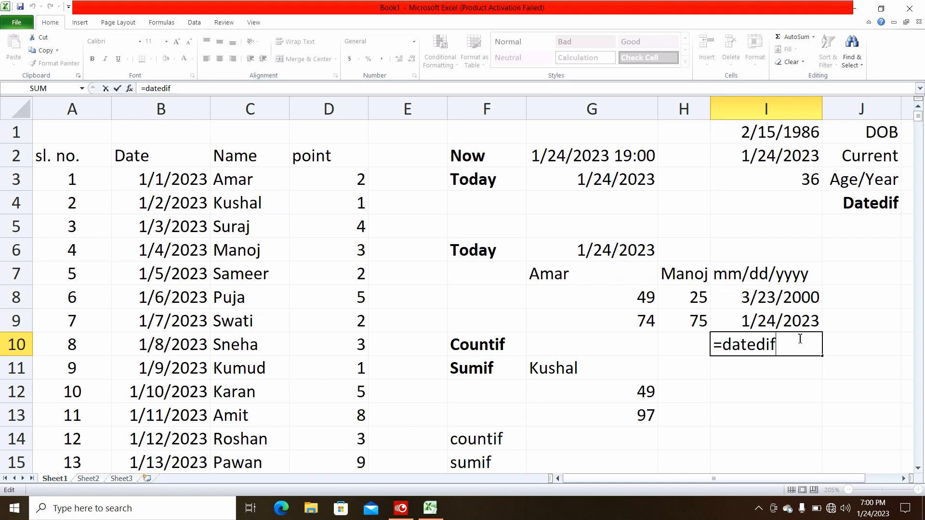
type("(")
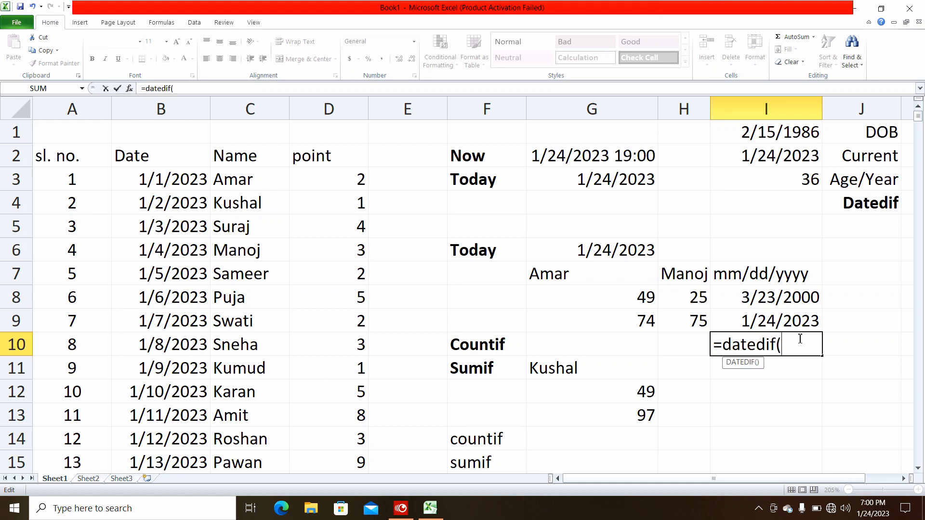
left_click(784, 302)
type(",")
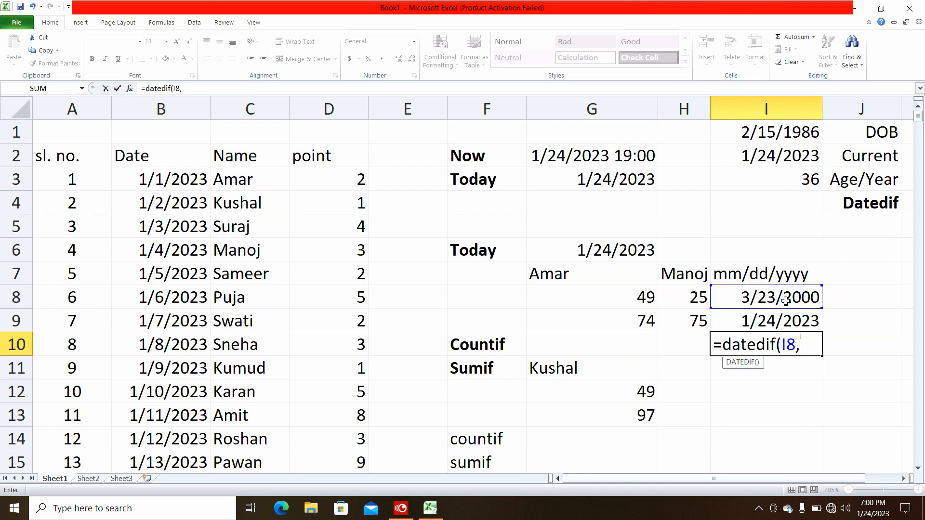
left_click(778, 321)
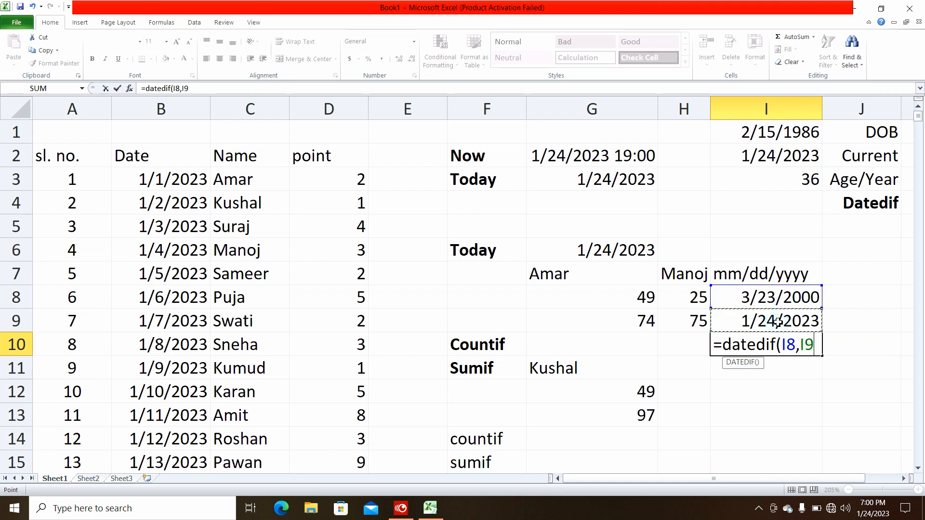
type(",\"y\")")
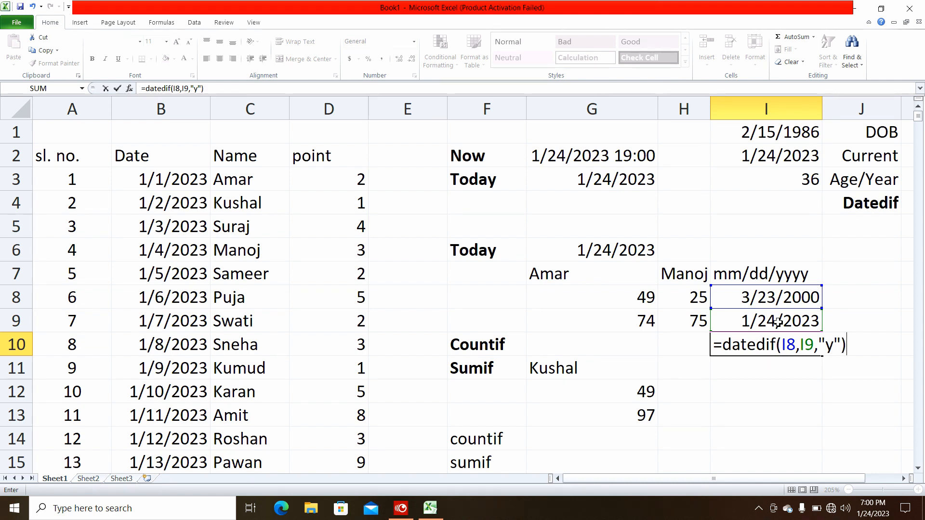
key("Return")
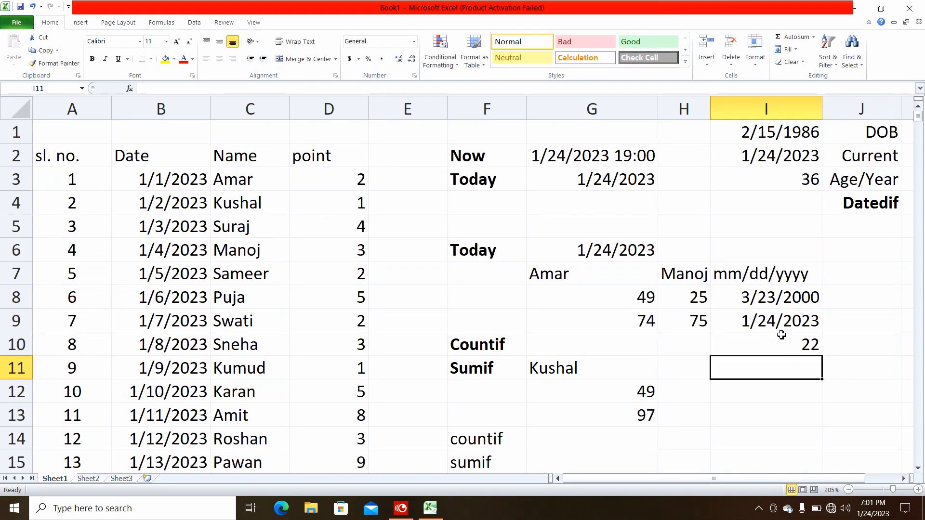
- Review the age formula and its two dates, and change the birth year in cell I8 to 1990
left_click(785, 343)
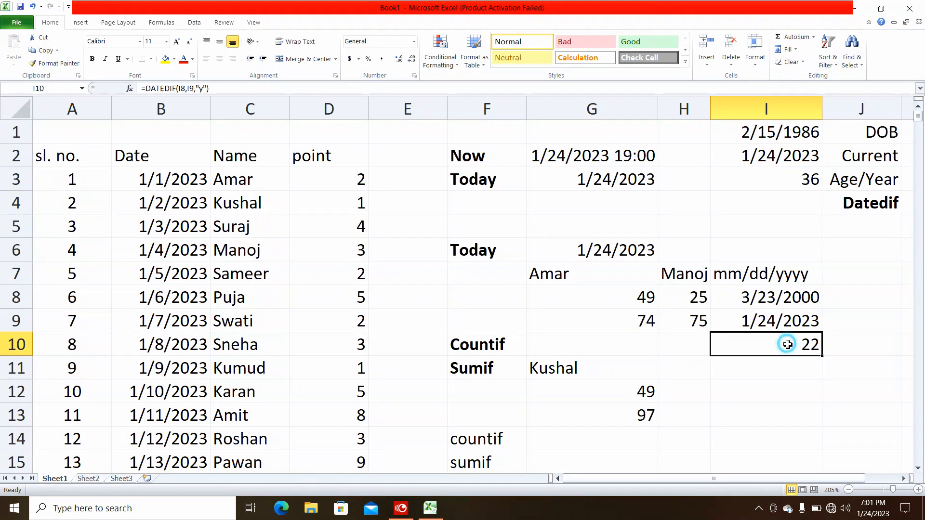
left_click(807, 302)
left_click(809, 328)
left_click(807, 343)
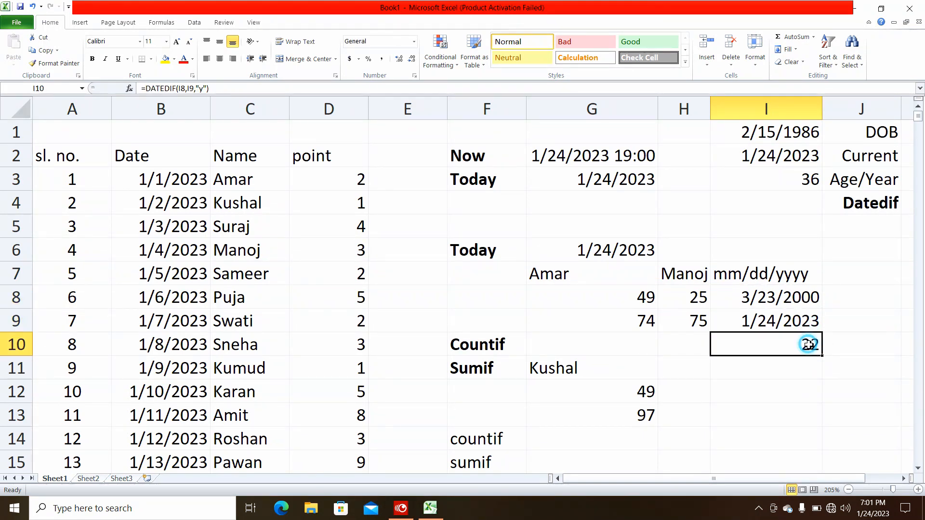
left_click(800, 302)
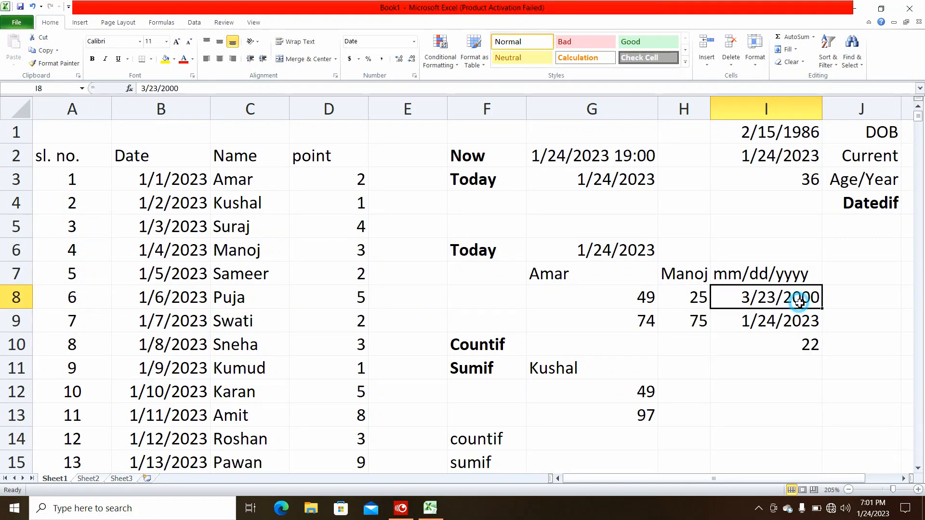
double_click(803, 303)
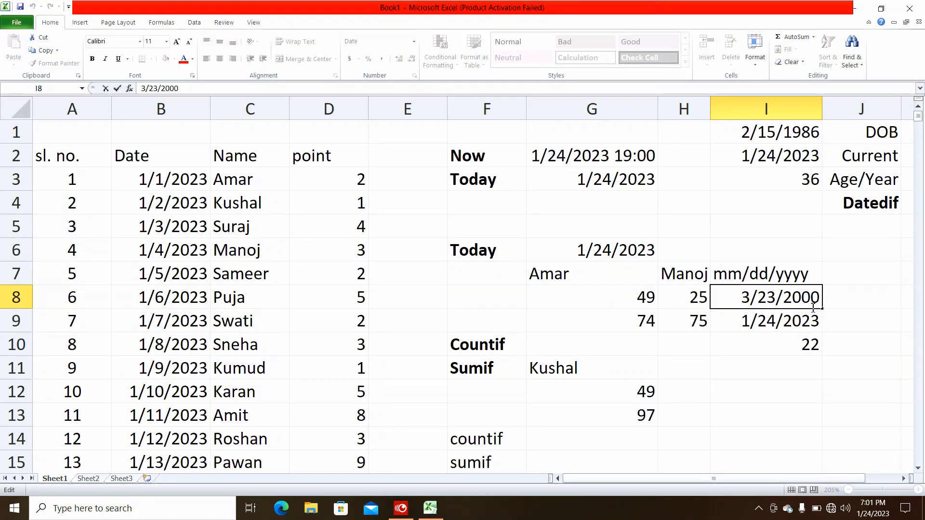
left_click(814, 300)
key("BackSpace")
key("BackSpace")
key("BackSpace")
type("199")
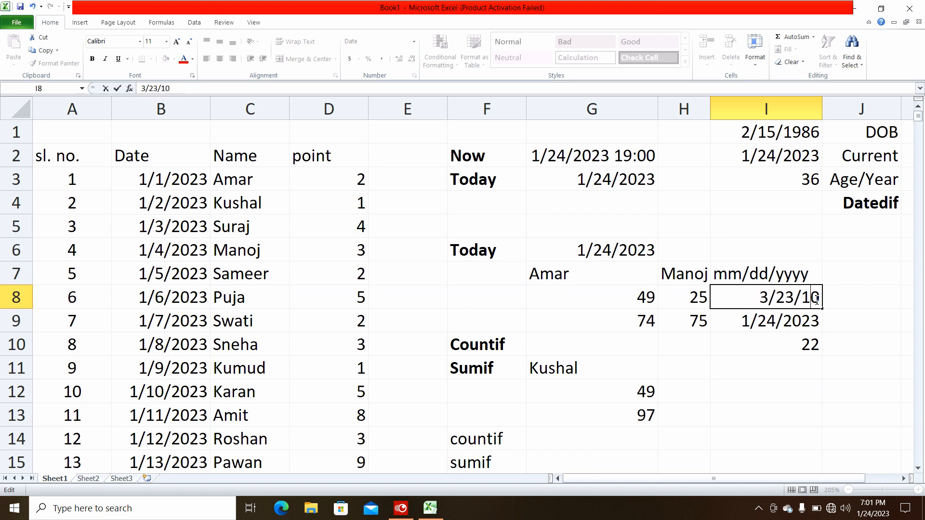
key("Return")
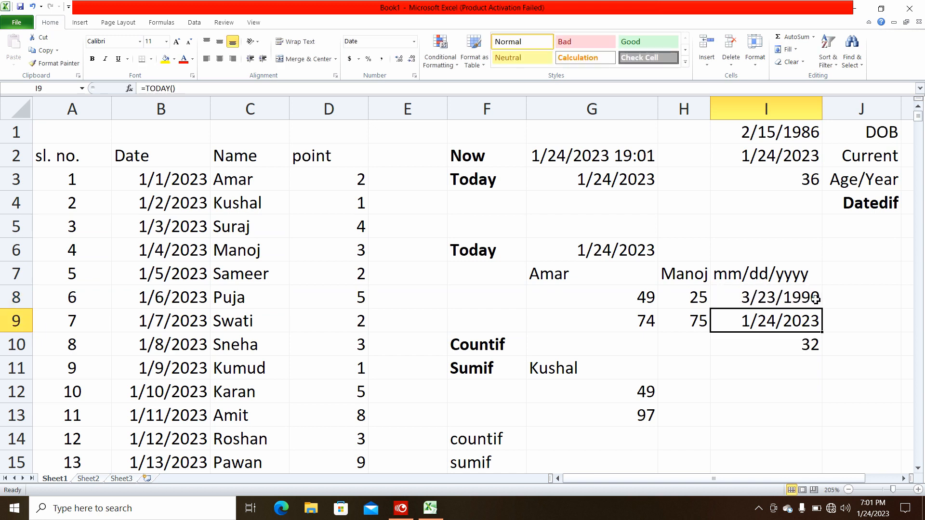
left_click(815, 347)
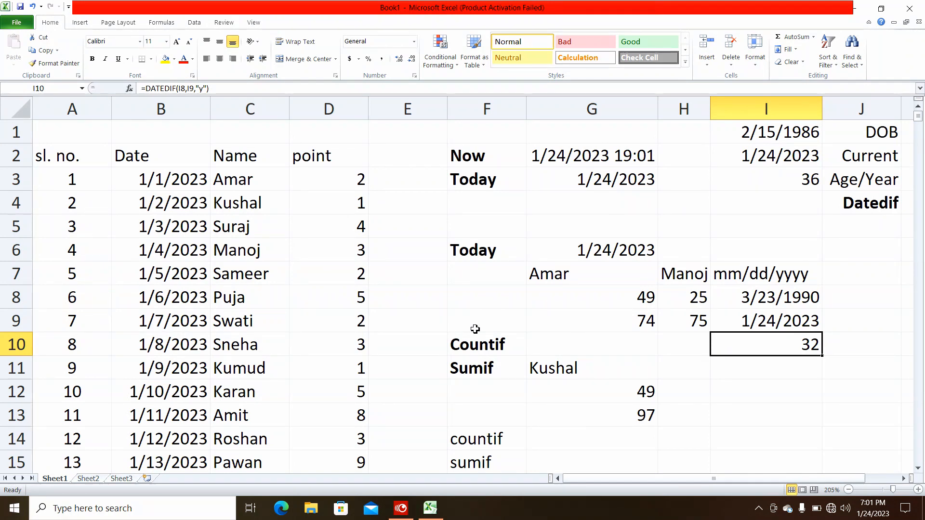
- Open the INVOICE.xlsx workbook from the Documents library
left_click(16, 23)
type("i")
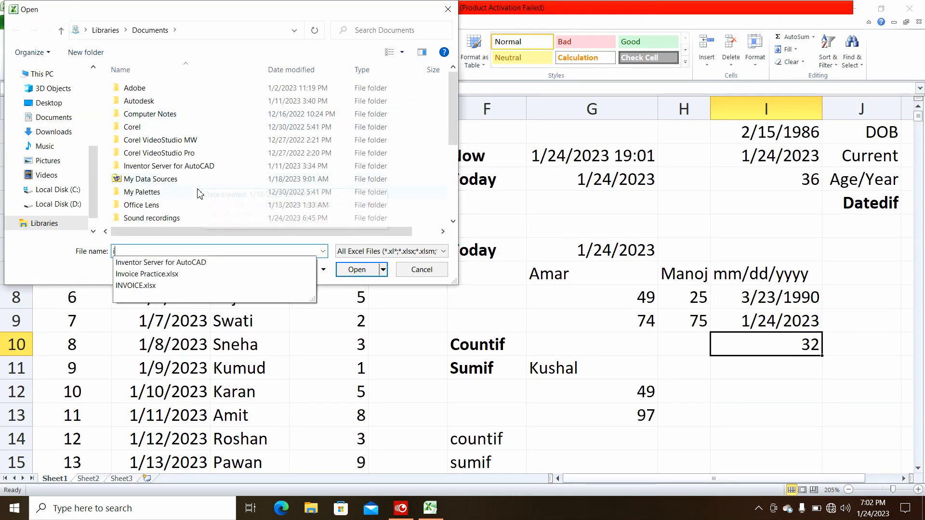
left_click(141, 288)
left_click(354, 272)
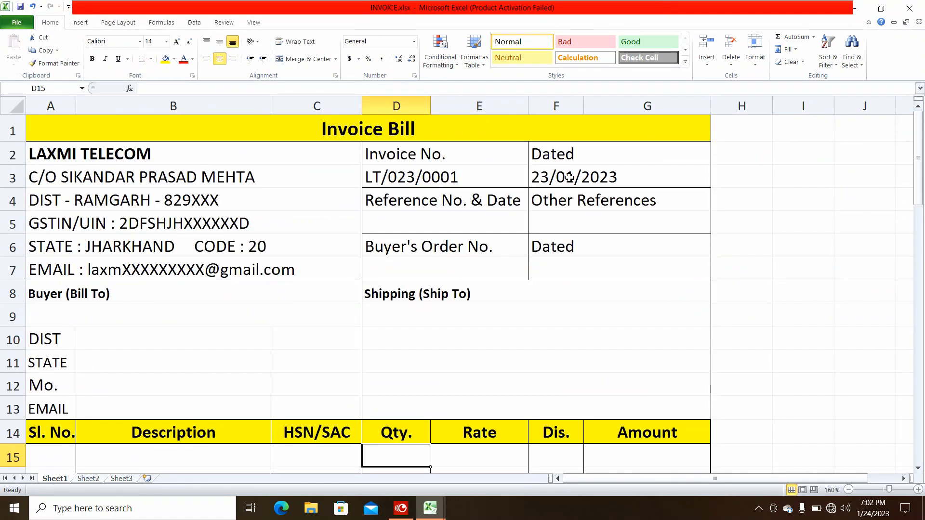
- Replace the invoice date in cell F3 under Dated with =today() and align it left
left_click(569, 178)
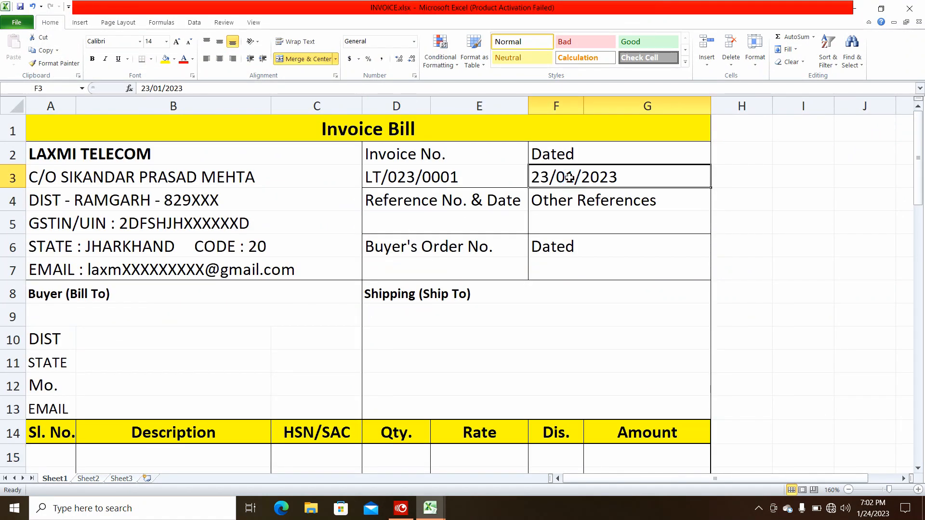
type("t")
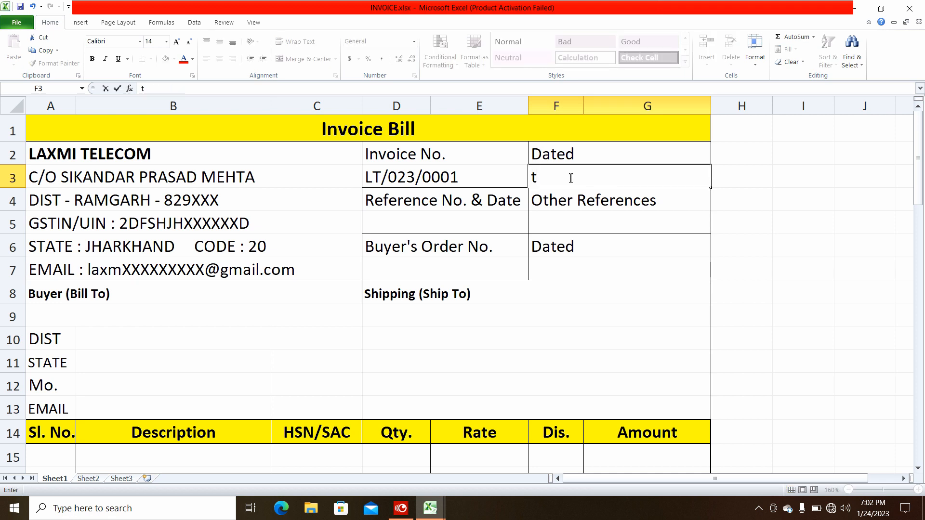
type("=to")
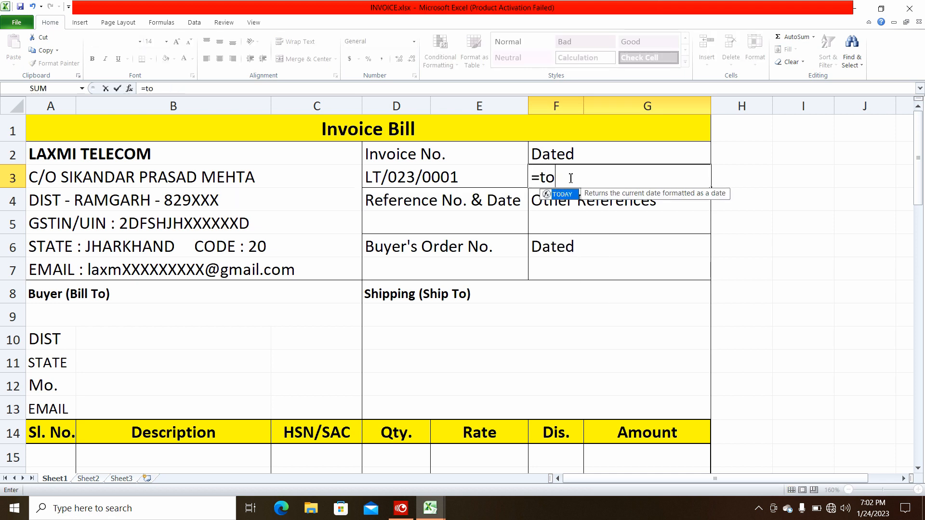
type("day()")
key("Return")
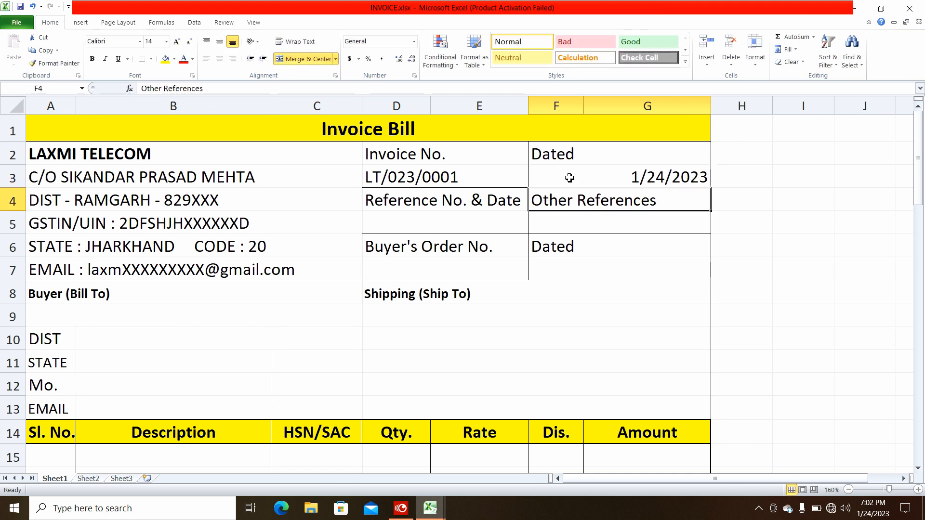
left_click(569, 178)
left_click(207, 58)
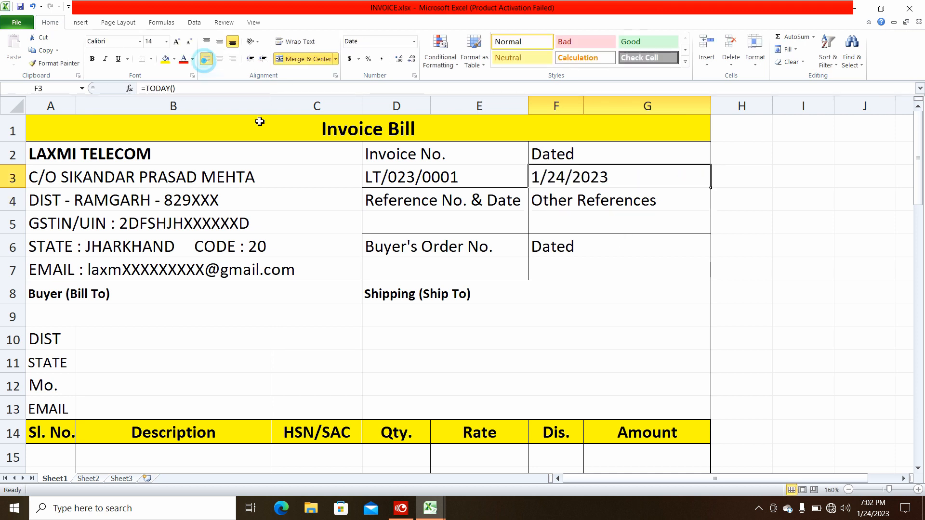
- Check the updated invoice date and save the INVOICE workbook
left_click(592, 225)
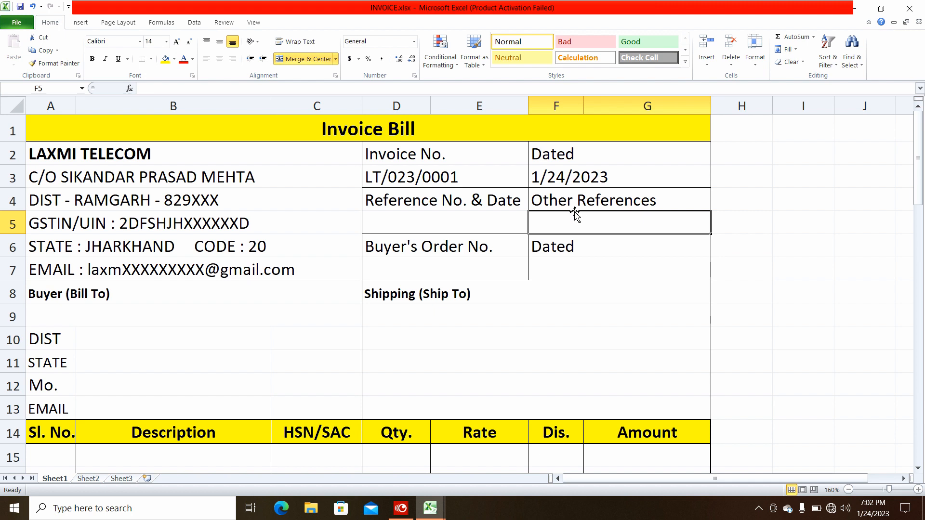
left_click(563, 179)
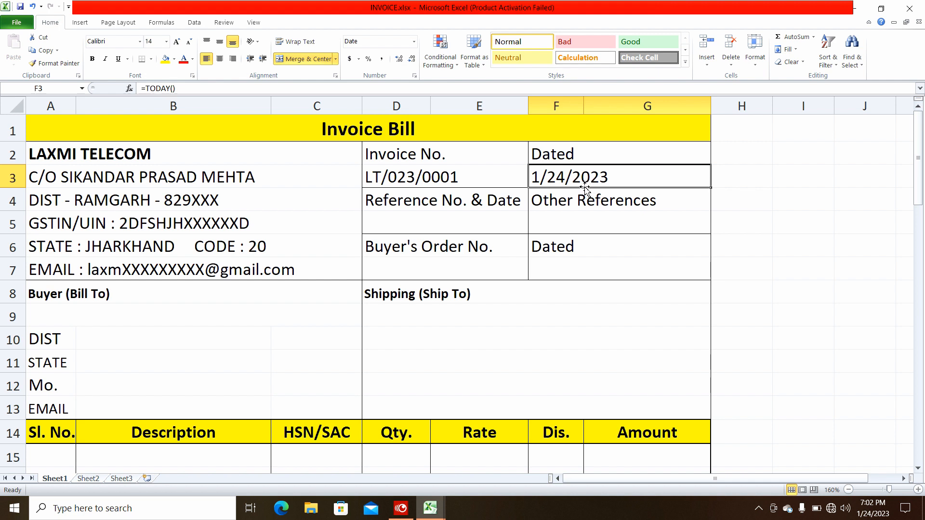
scroll(270, 259, "down", 3)
scroll(269, 259, "up", 3)
left_click(18, 24)
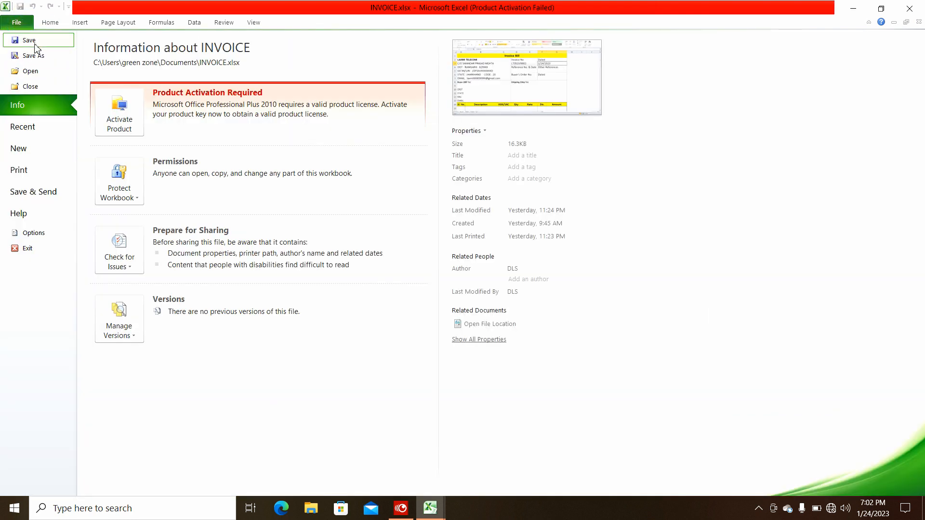
left_click(26, 41)
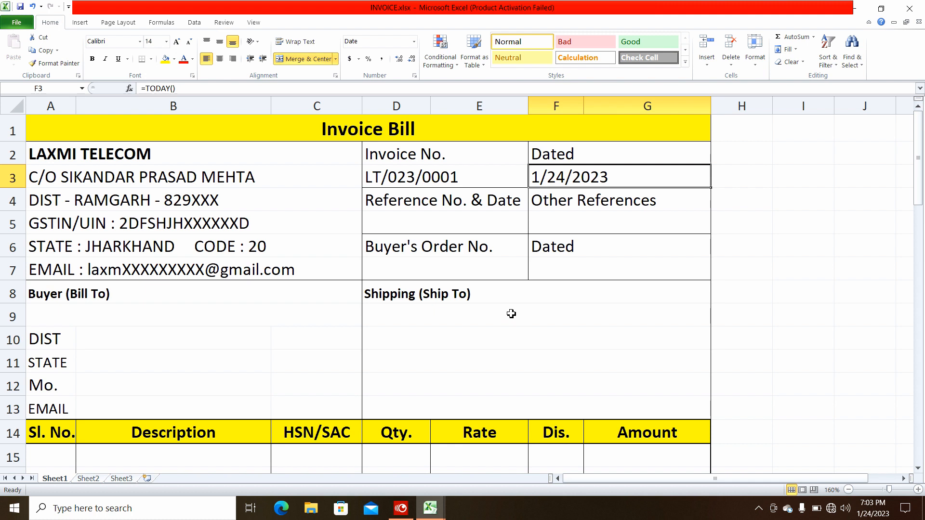
left_click(449, 182)
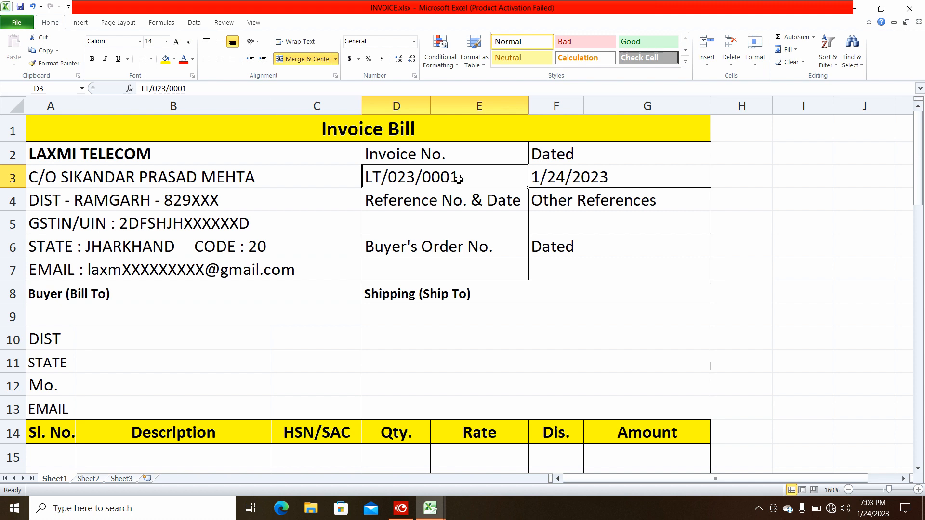
key("ctrl+c")
key("F12")
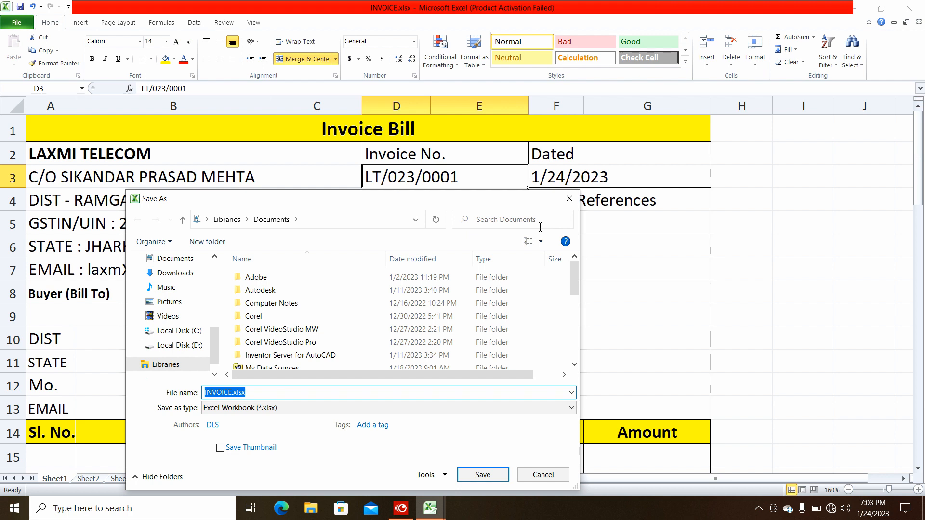
left_click(574, 202)
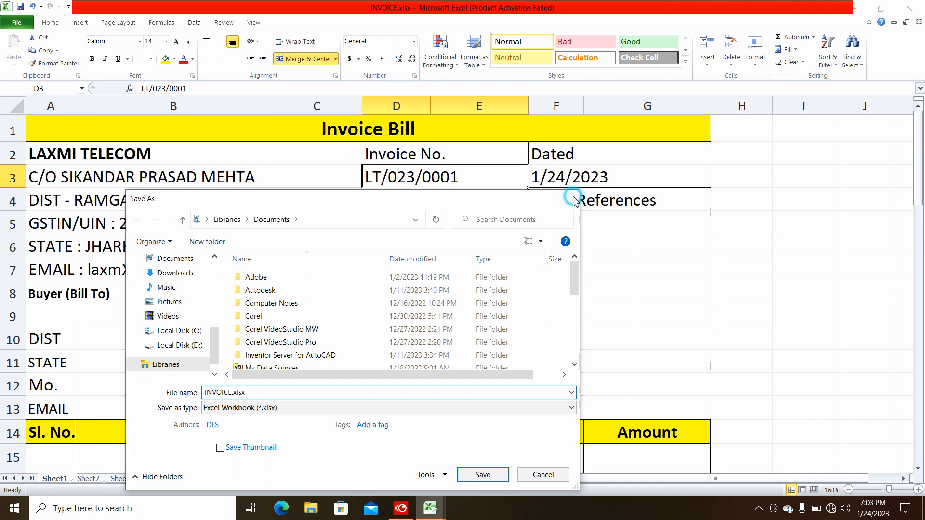